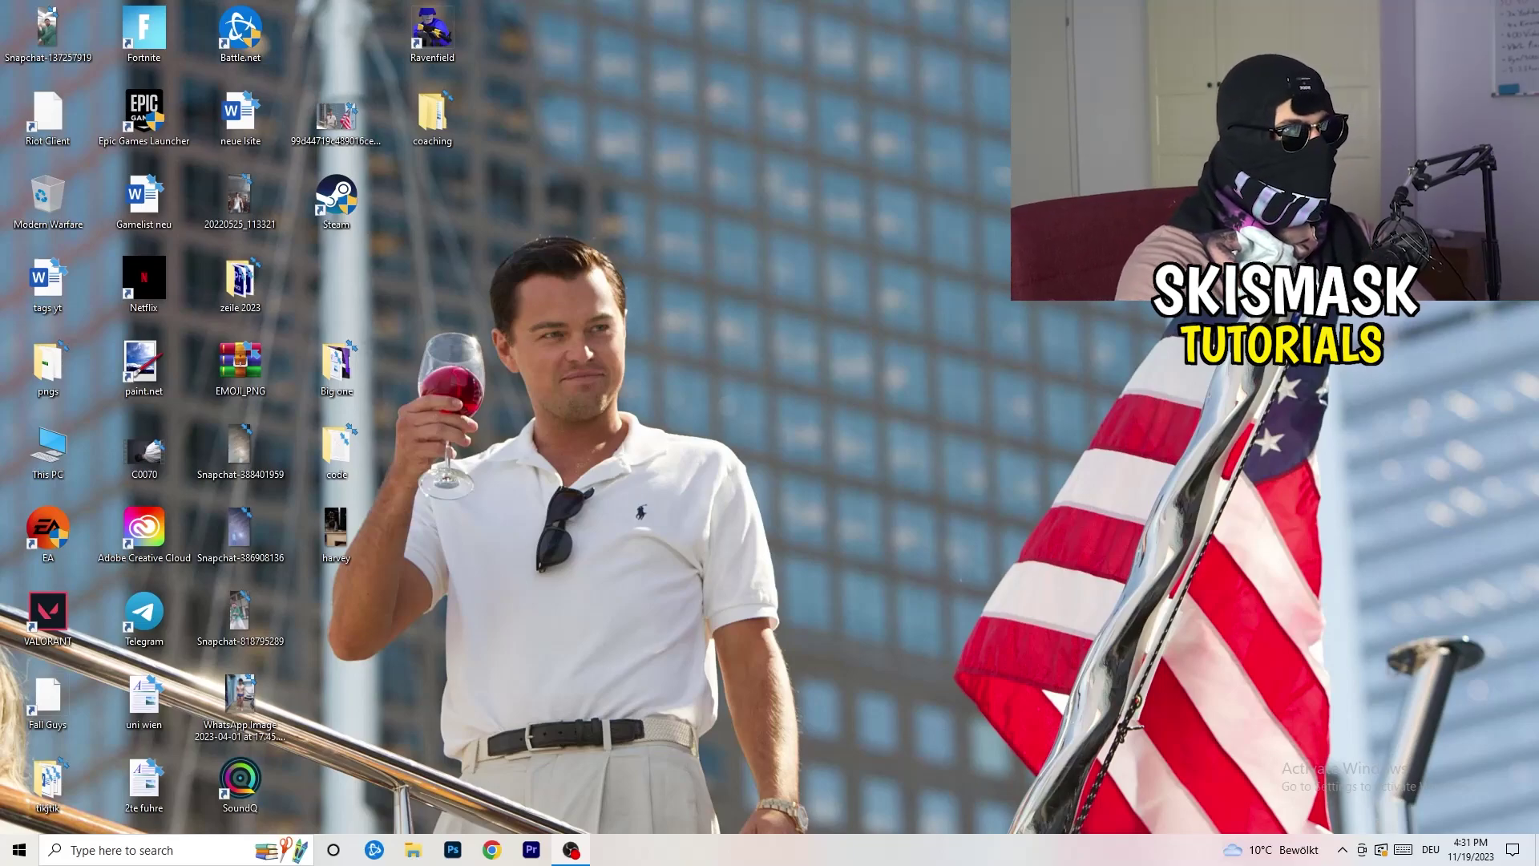
- Launch the NVIDIA Control Panel from the desktop's right-click menu
{"action": "right_click", "coordinate": [826, 286]}
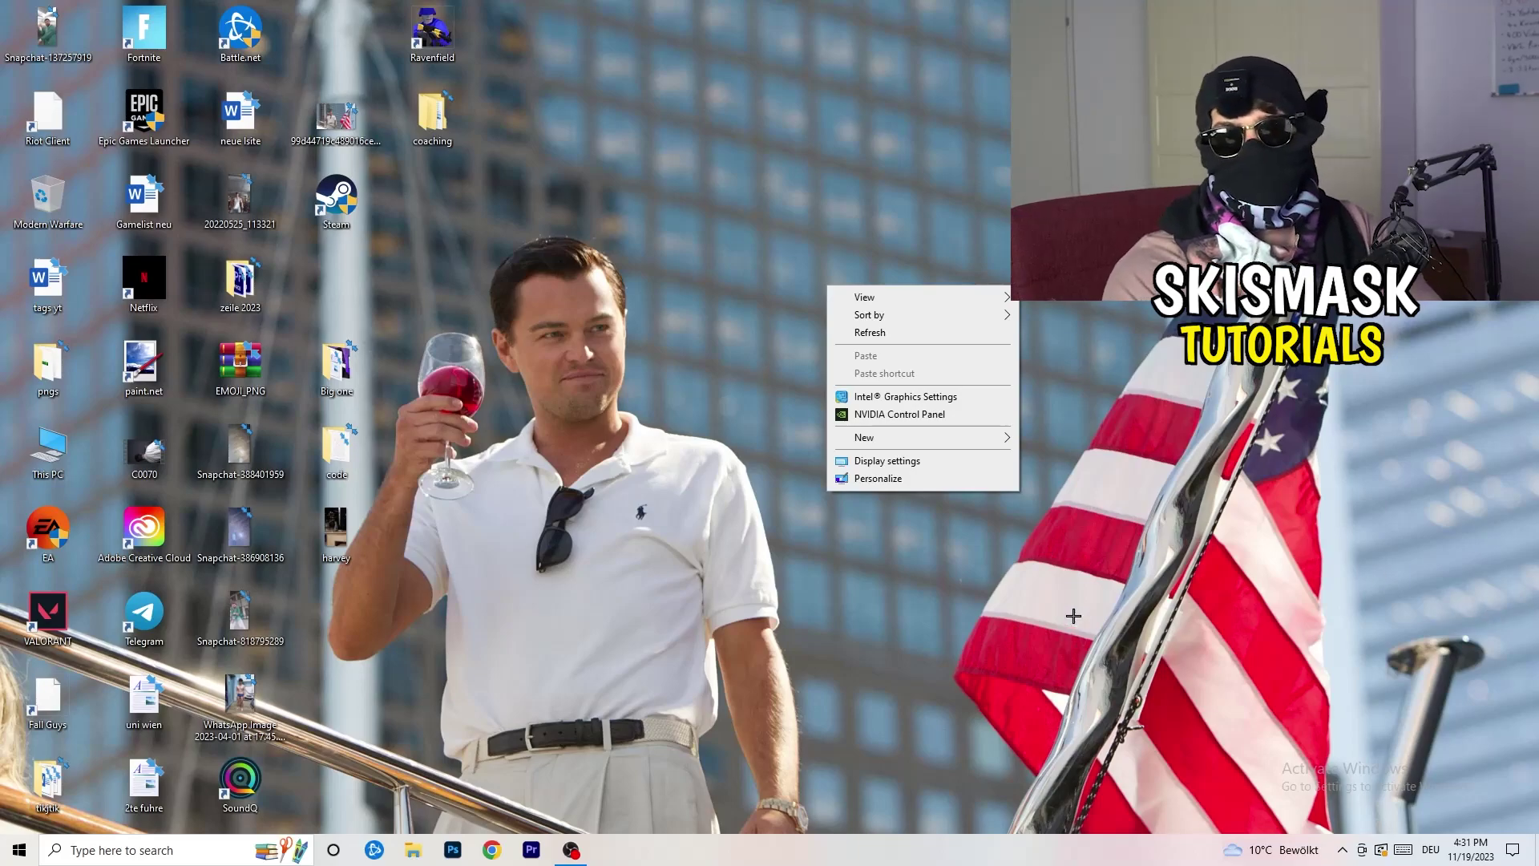
{"action": "left_click", "coordinate": [883, 414]}
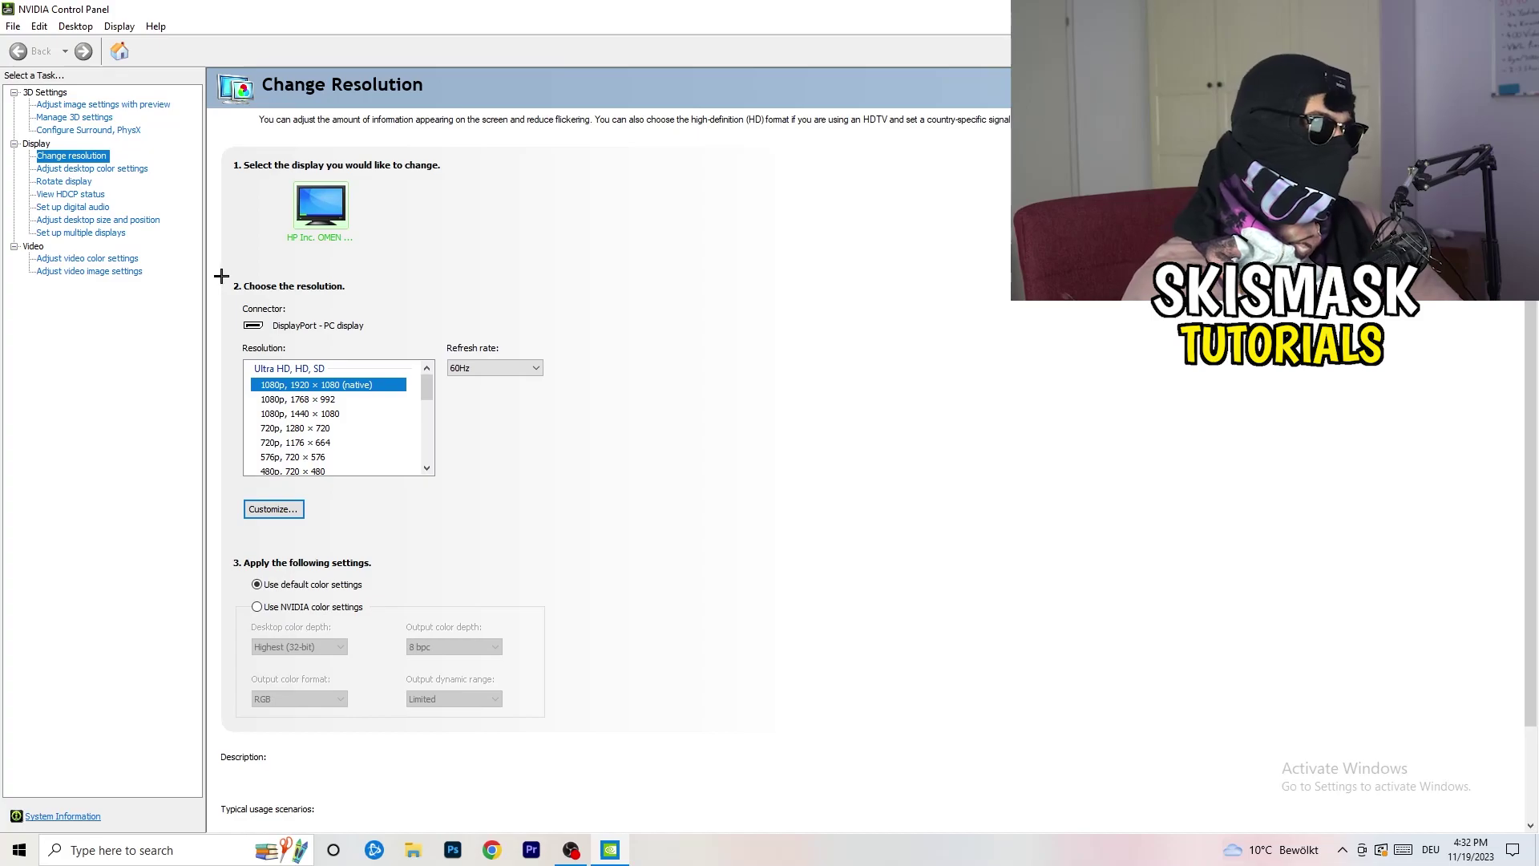
- Open the Customize dialog from the Change resolution page to list custom resolutions
{"action": "left_click", "coordinate": [275, 508]}
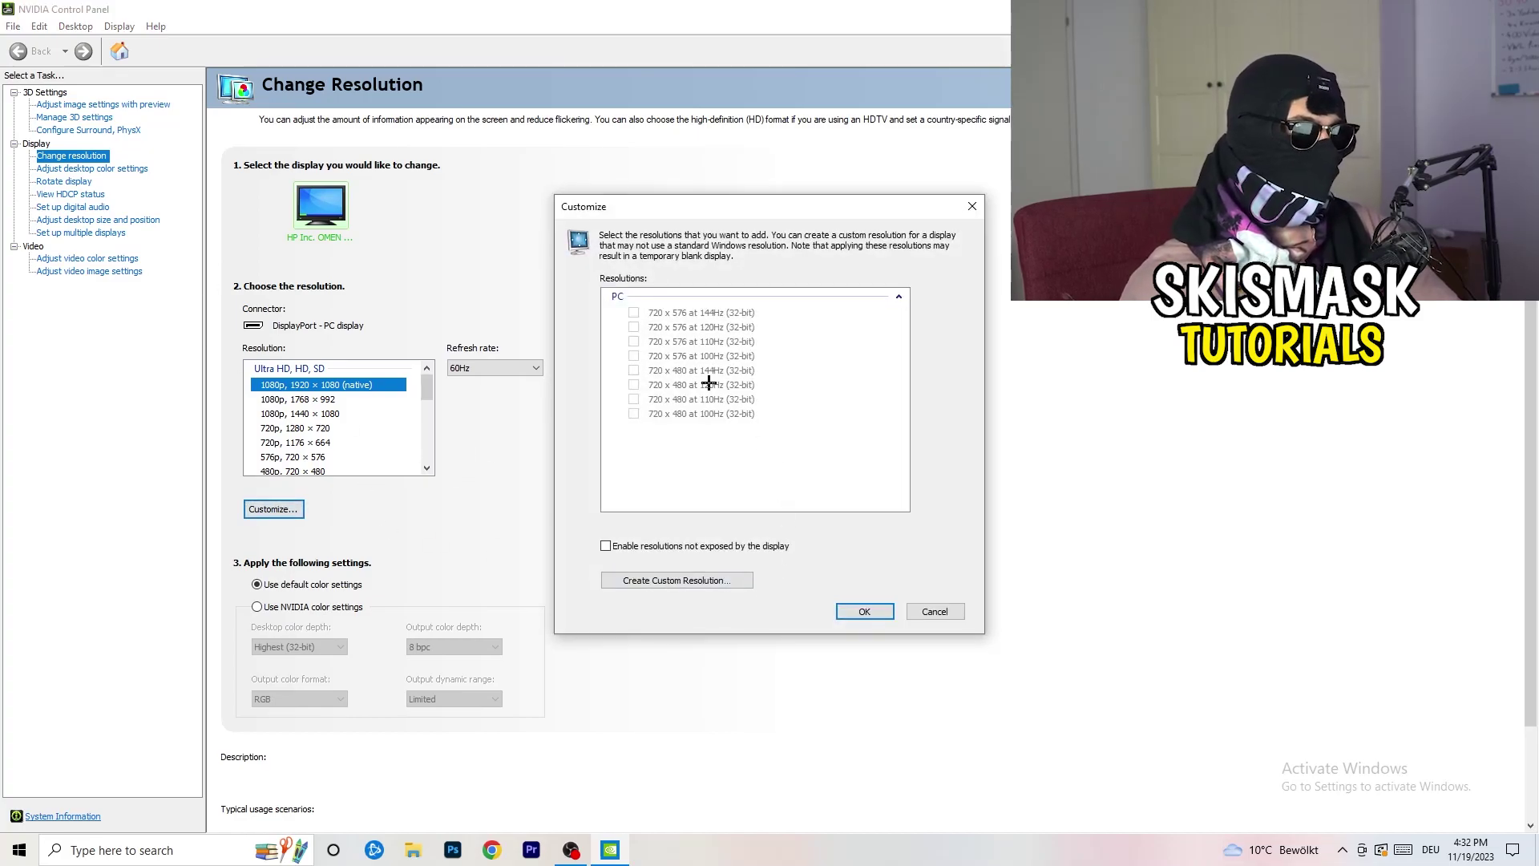
- Start a new custom resolution of 1440 horizontal pixels by 1040 vertical lines
{"action": "left_click", "coordinate": [704, 579]}
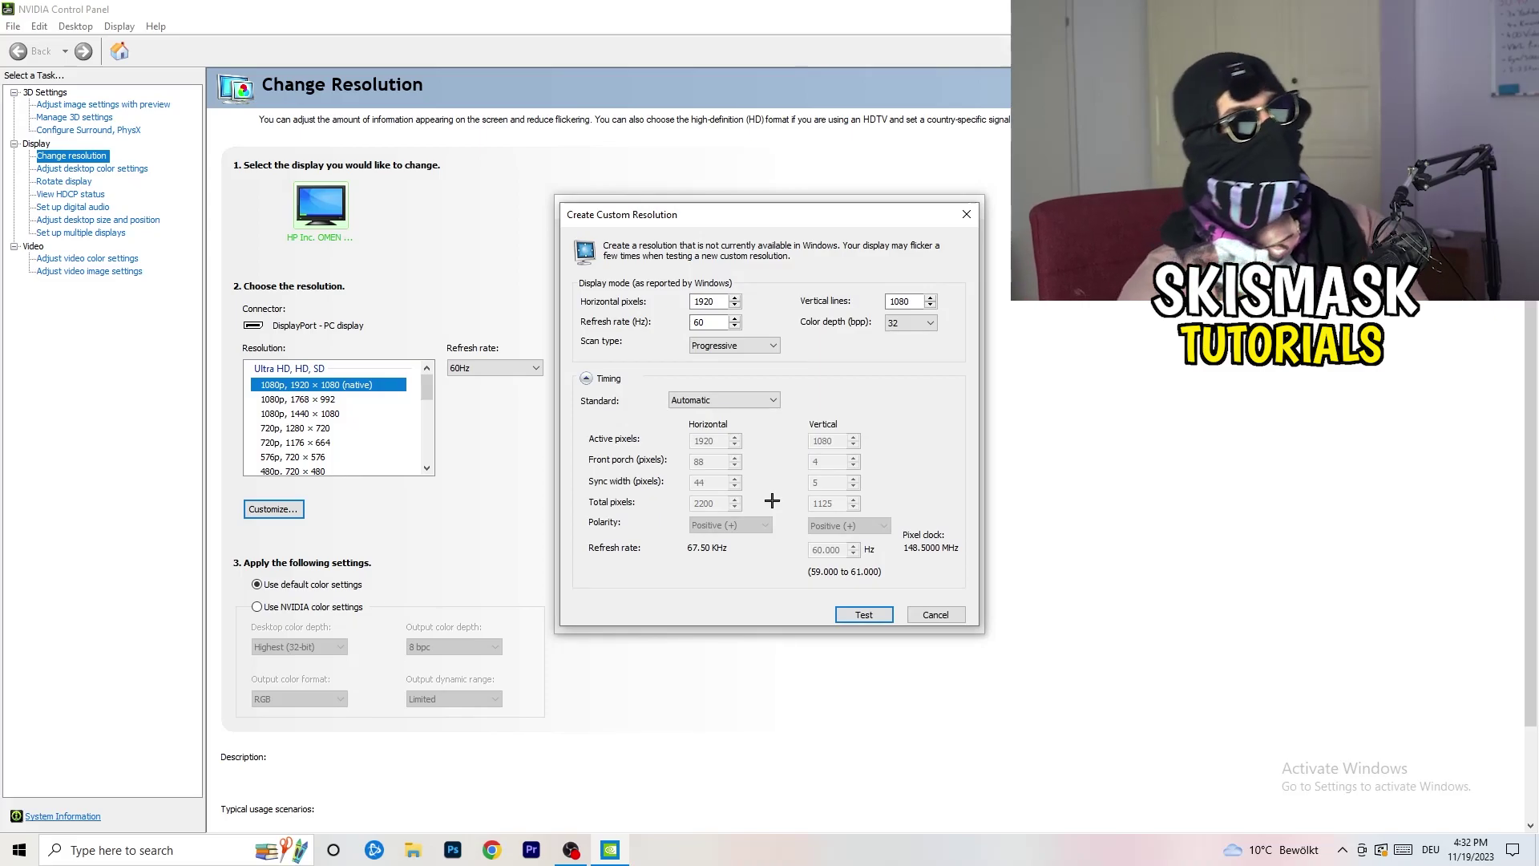
{"action": "double_click", "coordinate": [720, 303]}
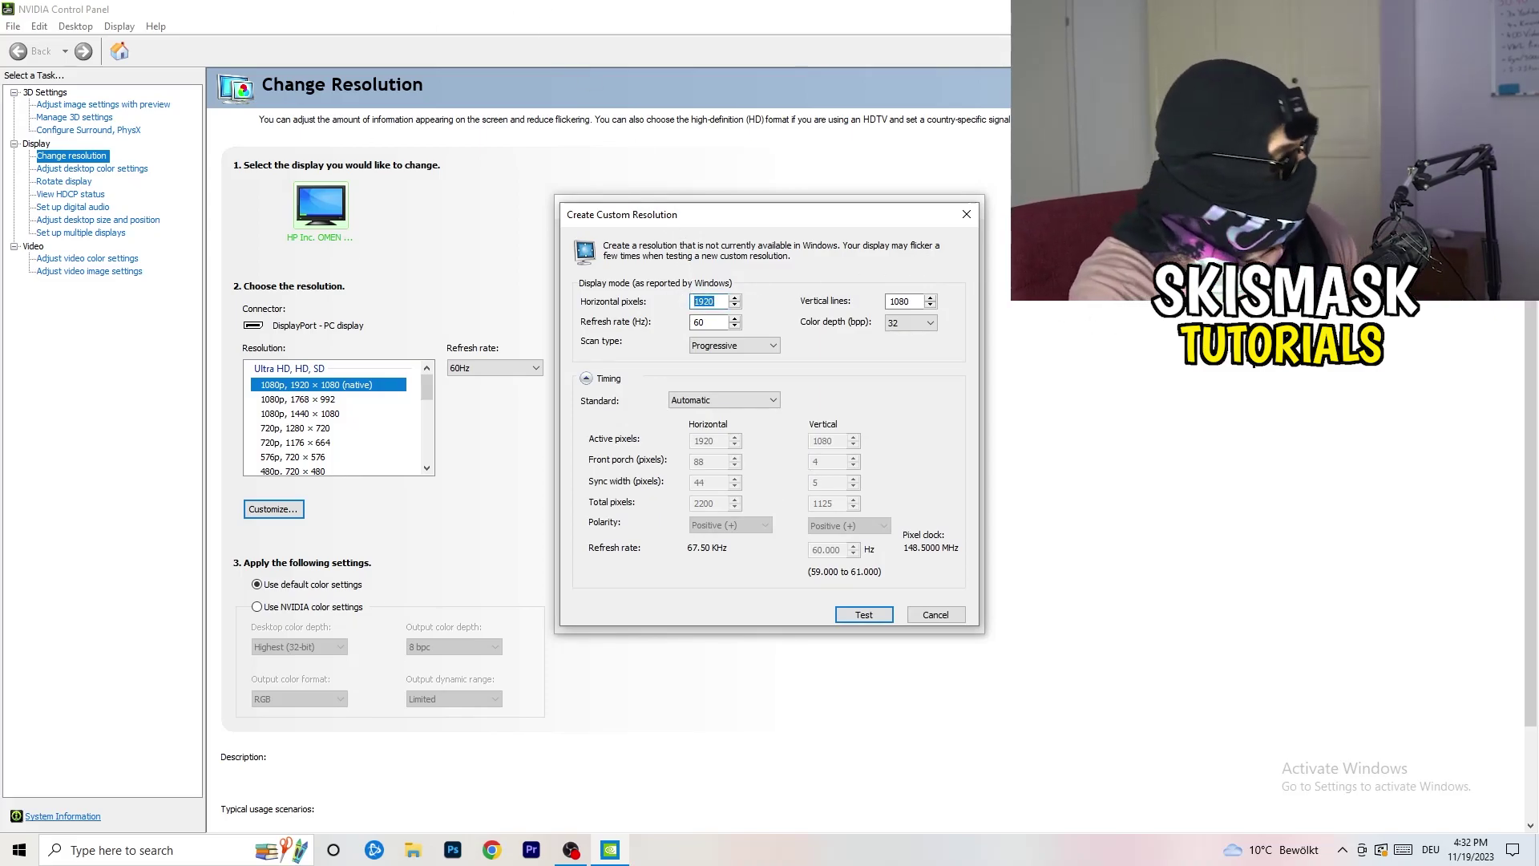
{"action": "type", "text": "1140"}
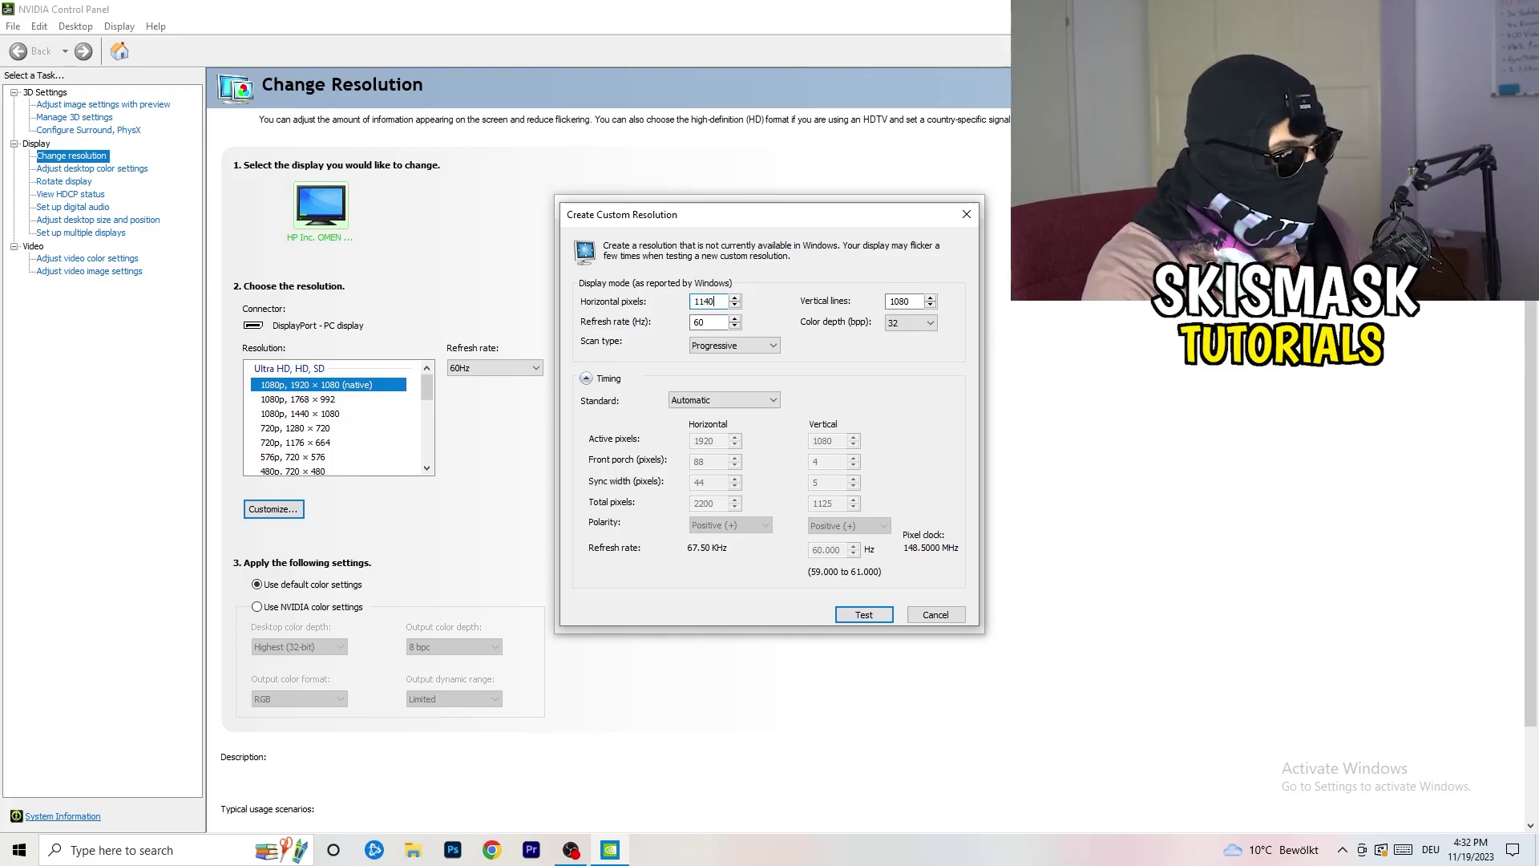
{"action": "key", "text": "BackSpace"}
{"action": "key", "text": "BackSpace"}
{"action": "key", "text": "BackSpace"}
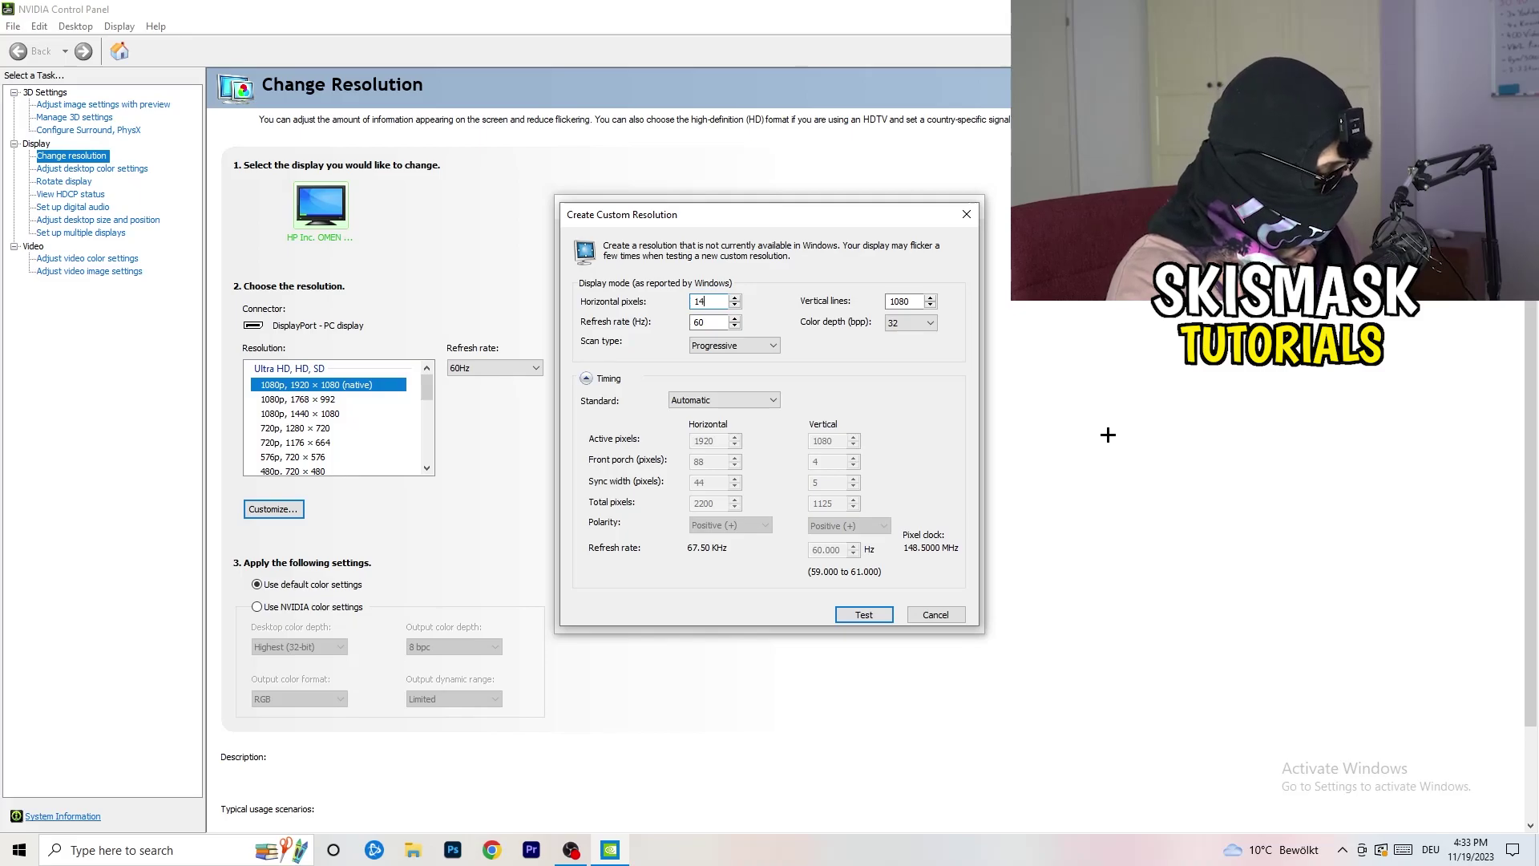
{"action": "type", "text": "440"}
{"action": "left_click", "coordinate": [904, 301]}
{"action": "key", "text": "BackSpace"}
{"action": "key", "text": "BackSpace"}
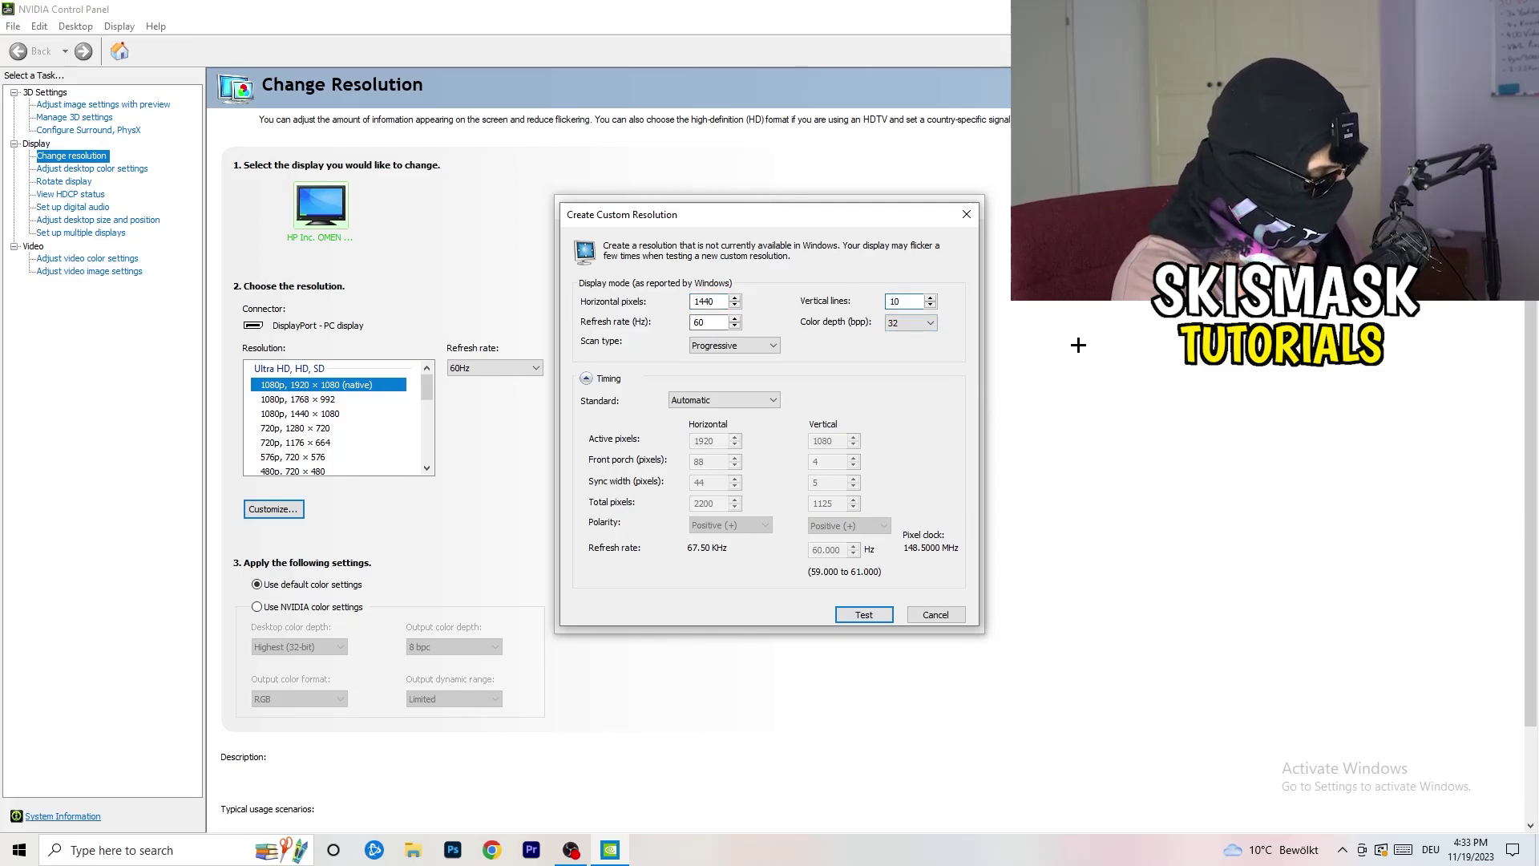
{"action": "type", "text": "40"}
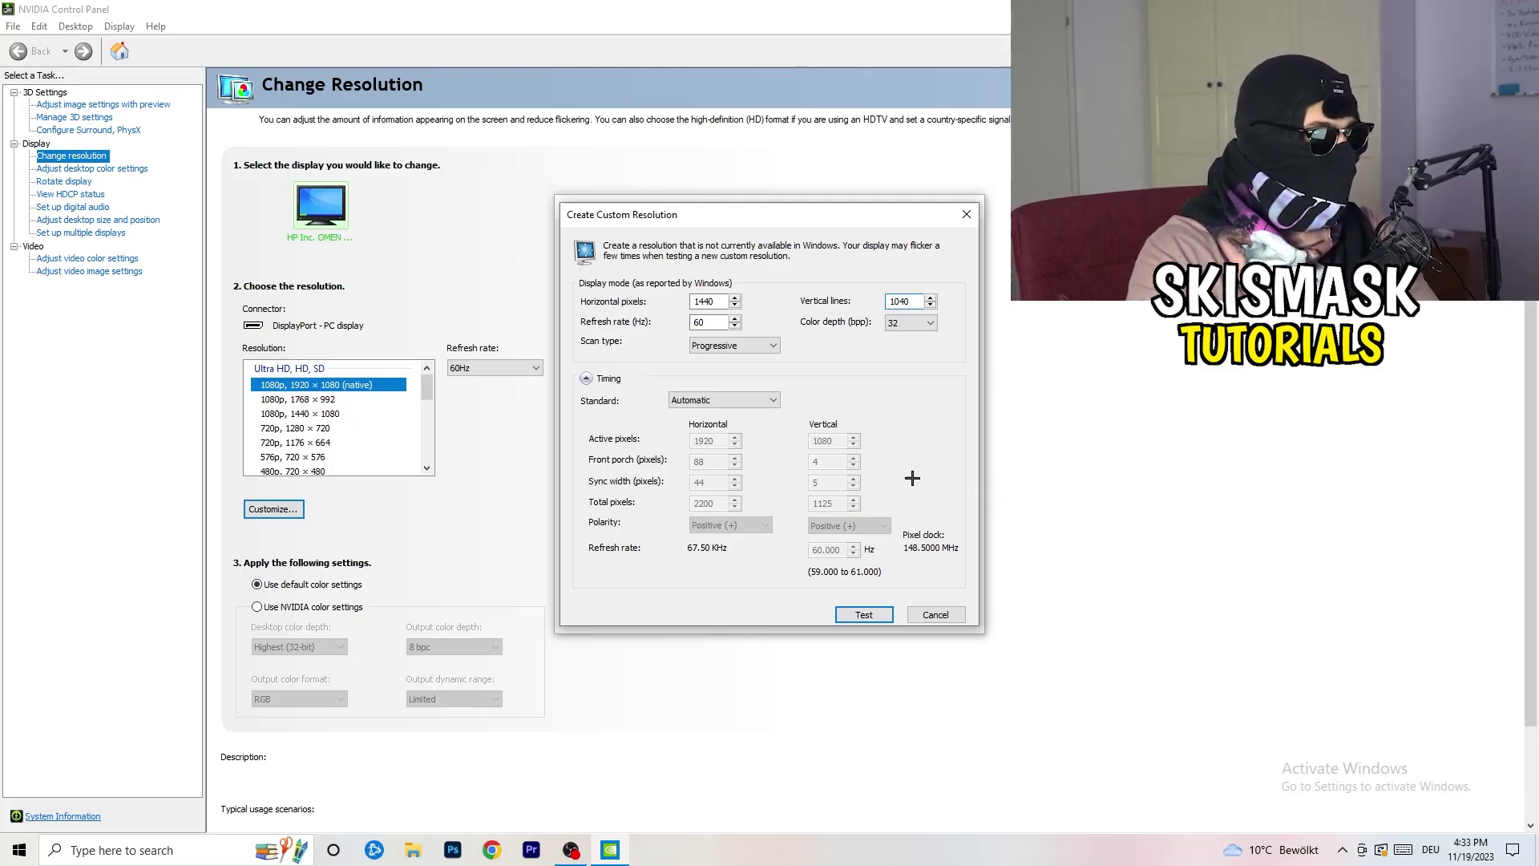
- Keep Progressive scan and set the timing standard to CVT reduced blank
{"action": "left_click", "coordinate": [731, 345]}
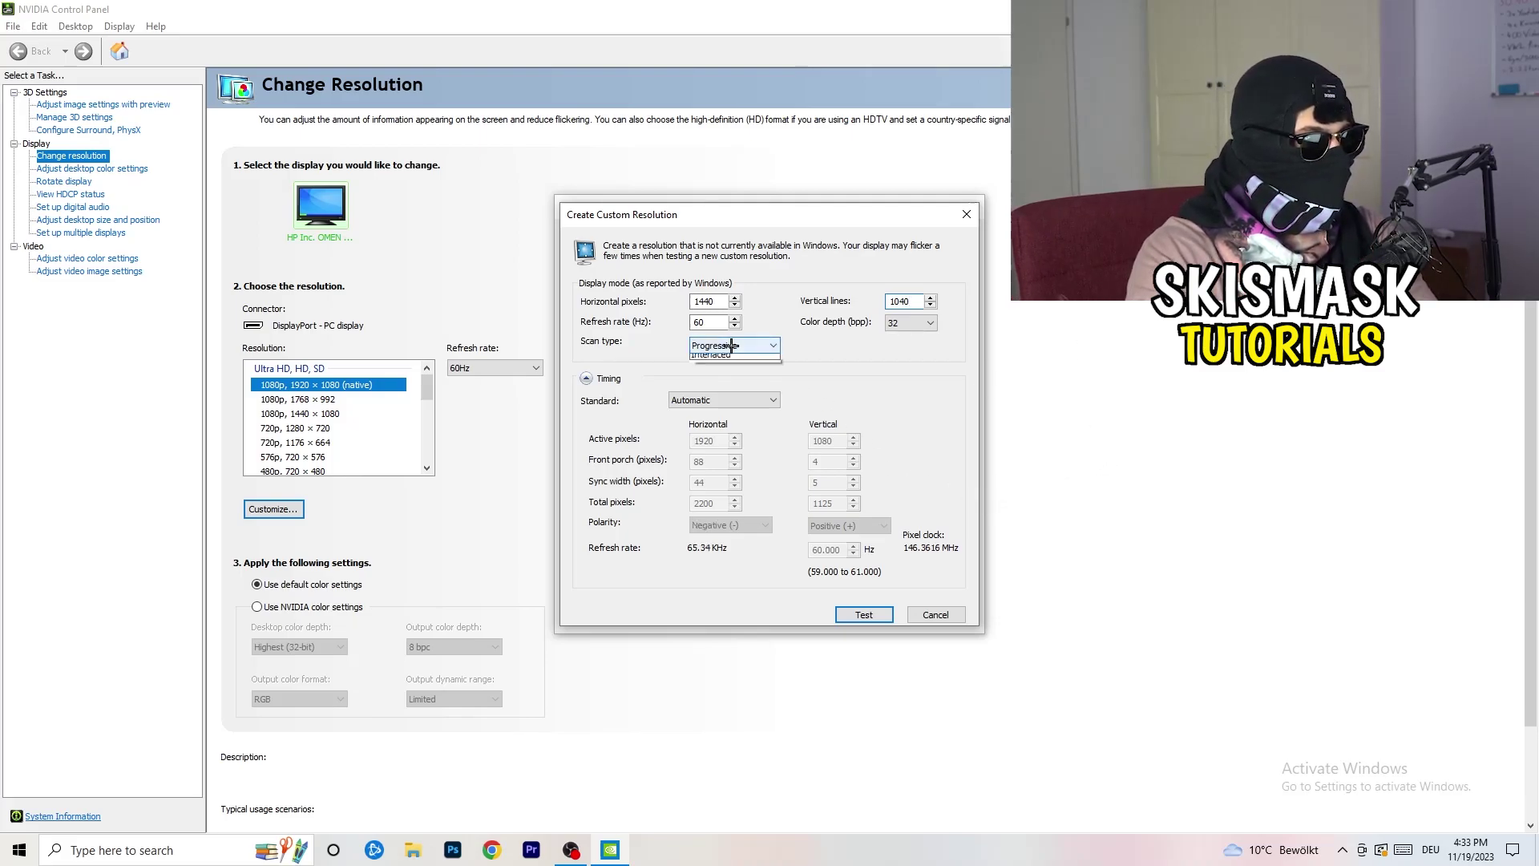
{"action": "left_click", "coordinate": [836, 346]}
{"action": "left_click", "coordinate": [743, 400]}
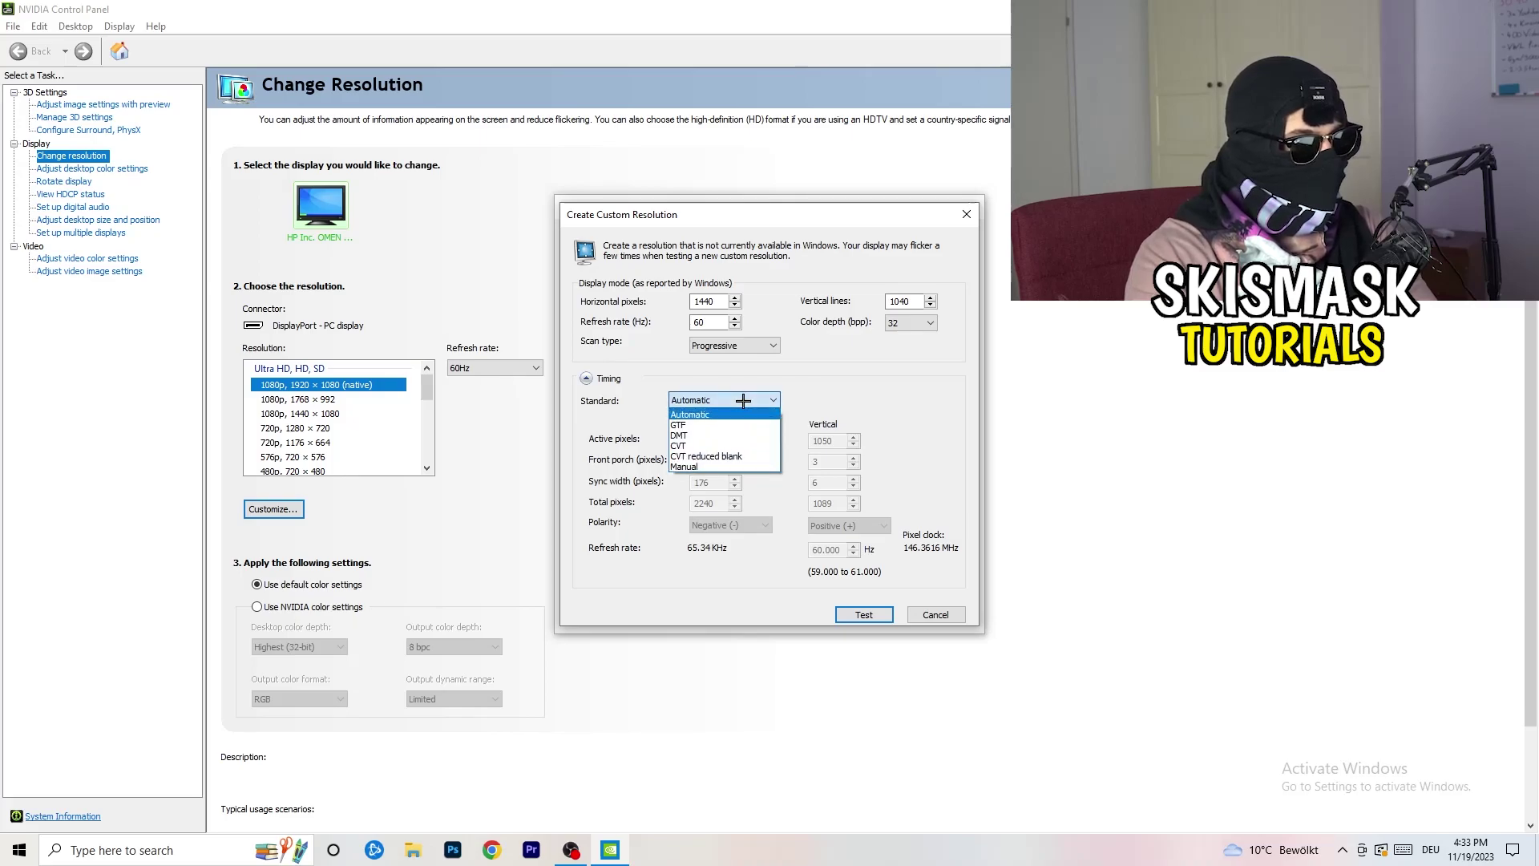
{"action": "left_click", "coordinate": [847, 410]}
{"action": "key", "text": "alt+Down"}
{"action": "left_click", "coordinate": [899, 398]}
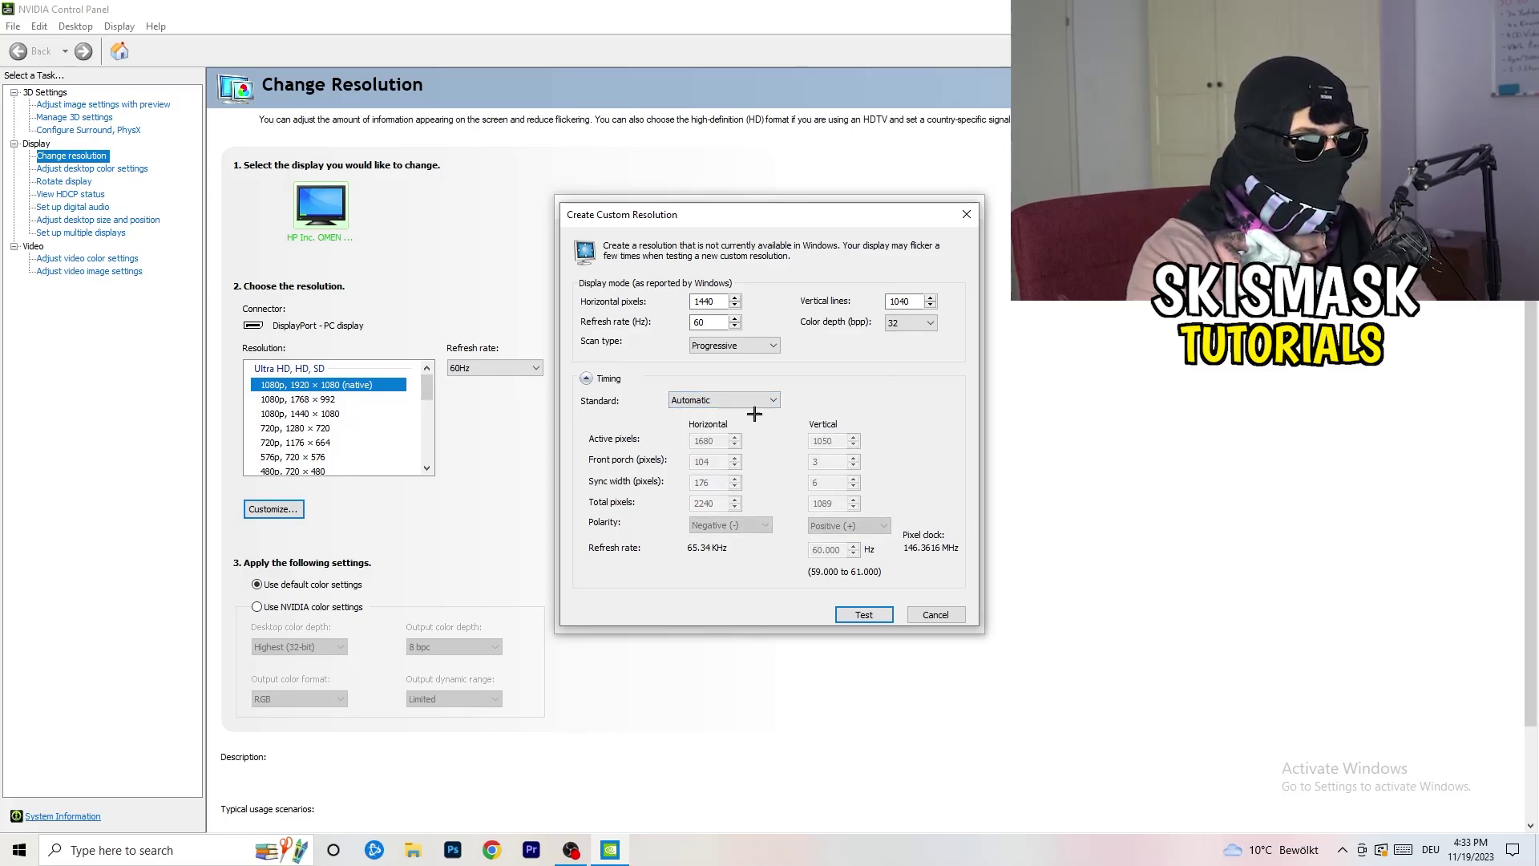
{"action": "left_click", "coordinate": [722, 399]}
{"action": "left_click", "coordinate": [716, 467]}
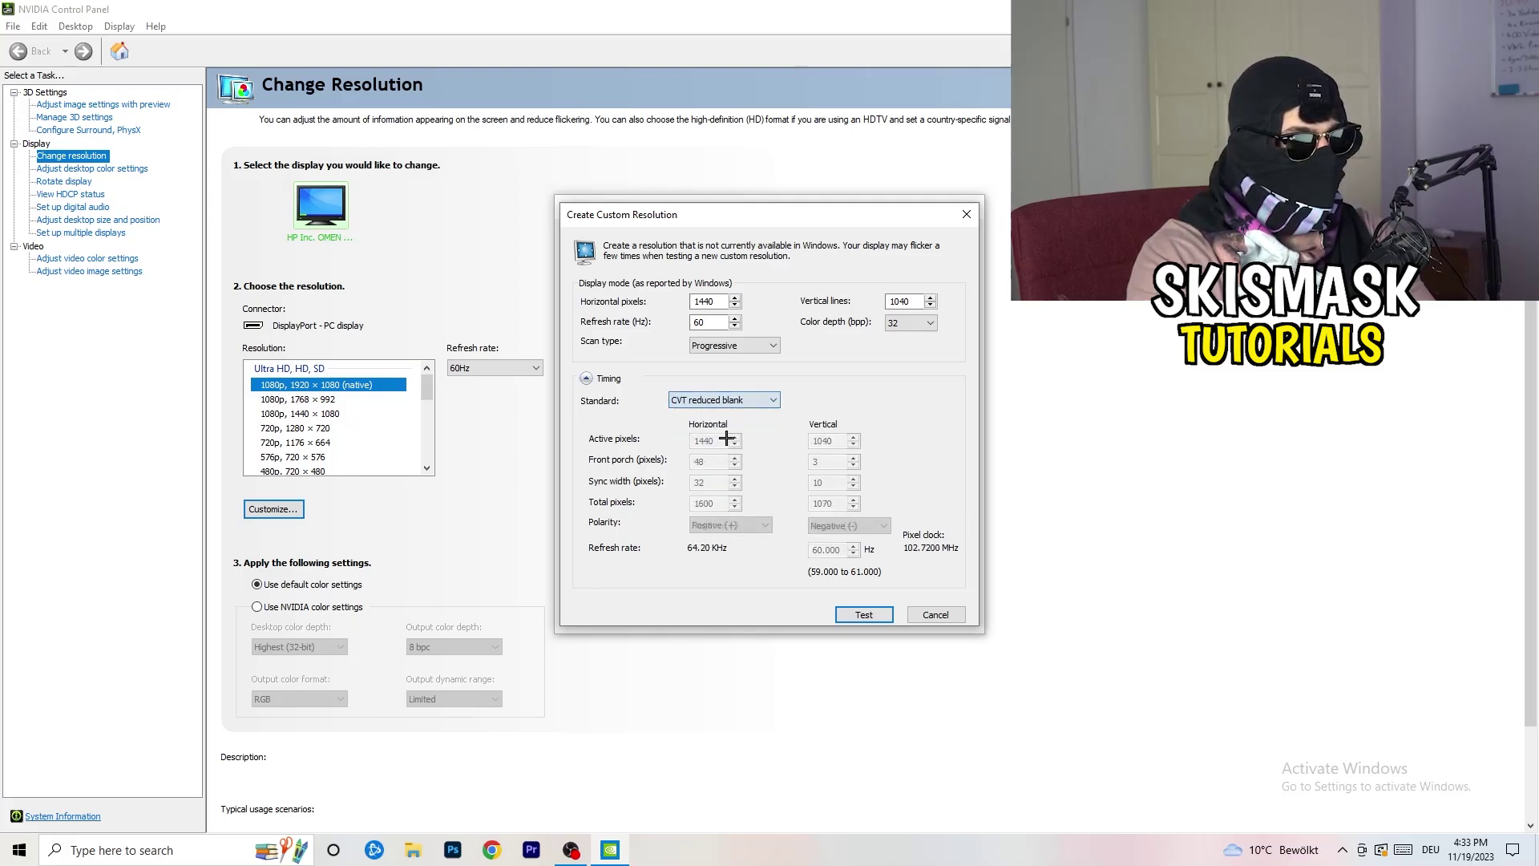
- Close the custom resolution dialogs and NVIDIA Control Panel, then open Windows Settings from Start
{"action": "left_click", "coordinate": [972, 211]}
{"action": "left_click", "coordinate": [974, 201]}
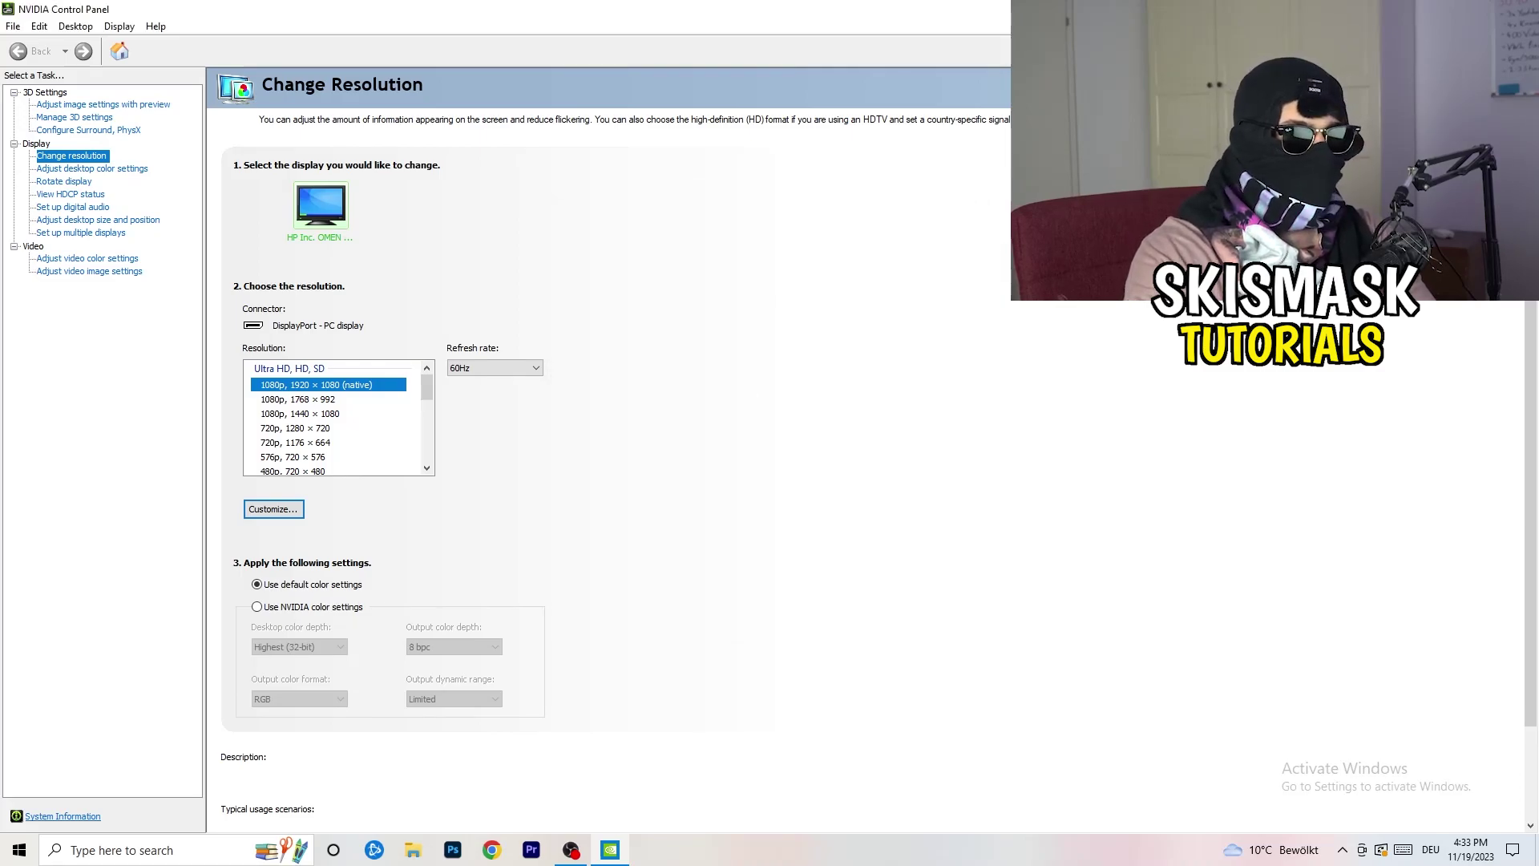
{"action": "key", "text": "alt+F4"}
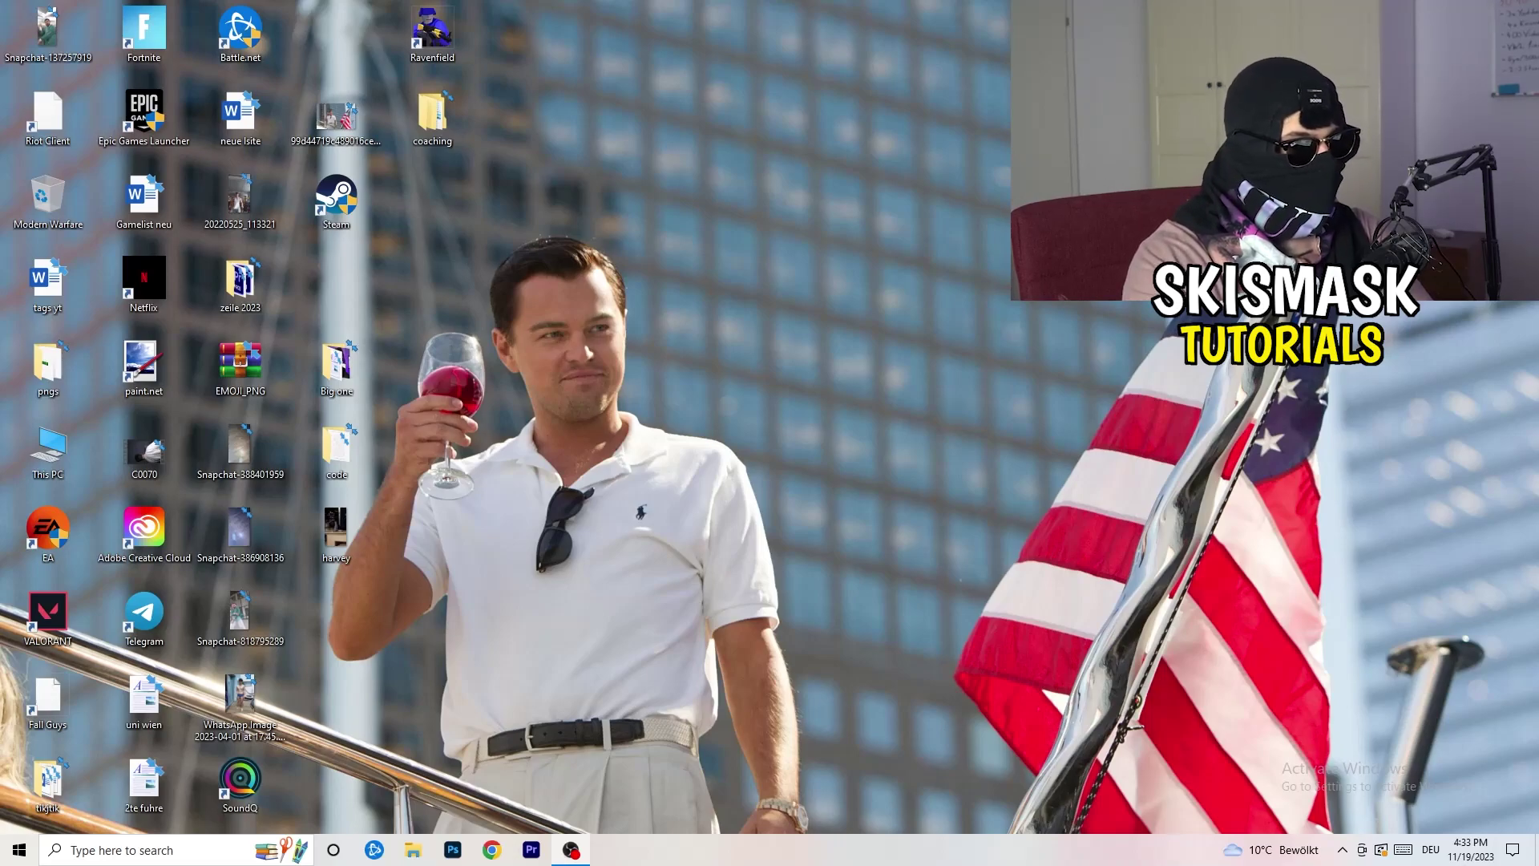
{"action": "left_click", "coordinate": [20, 850]}
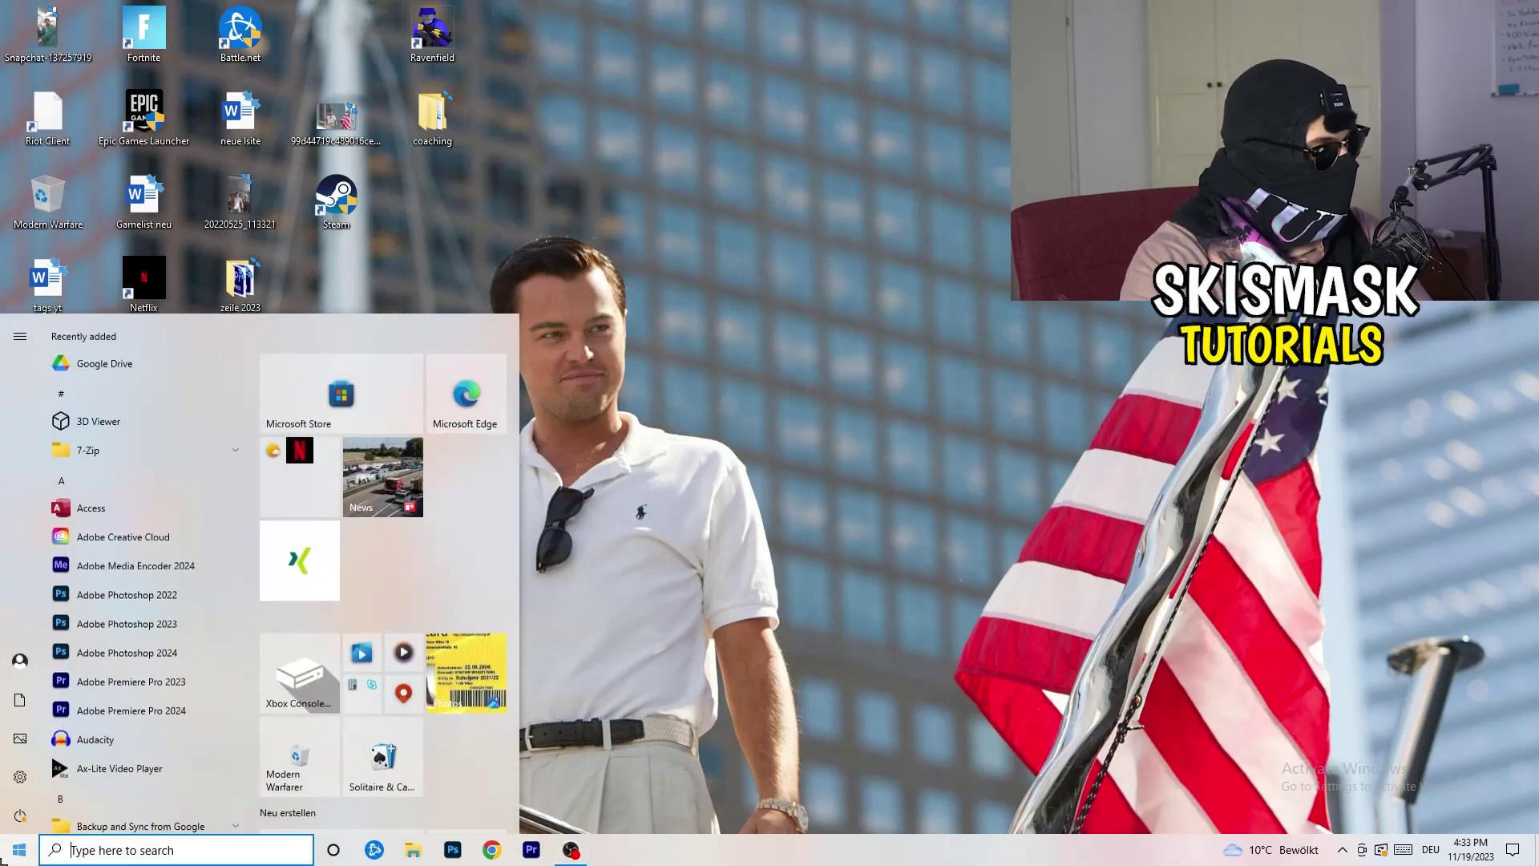
{"action": "left_click", "coordinate": [21, 776]}
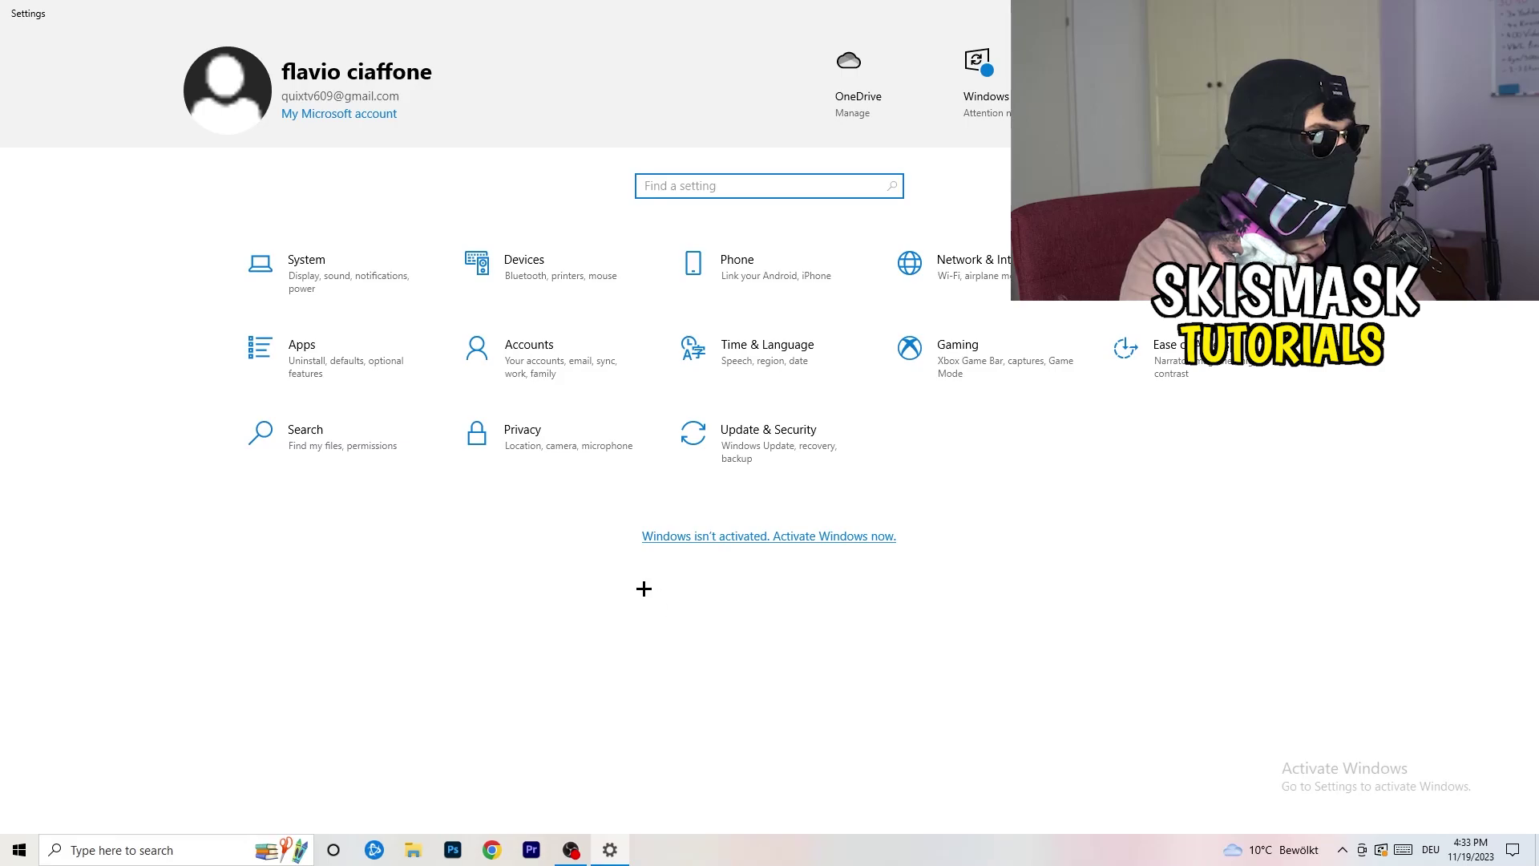
- Review System > Display at 1920 × 1080, keeping scale at 100% (Recommended)
{"action": "left_click", "coordinate": [337, 291]}
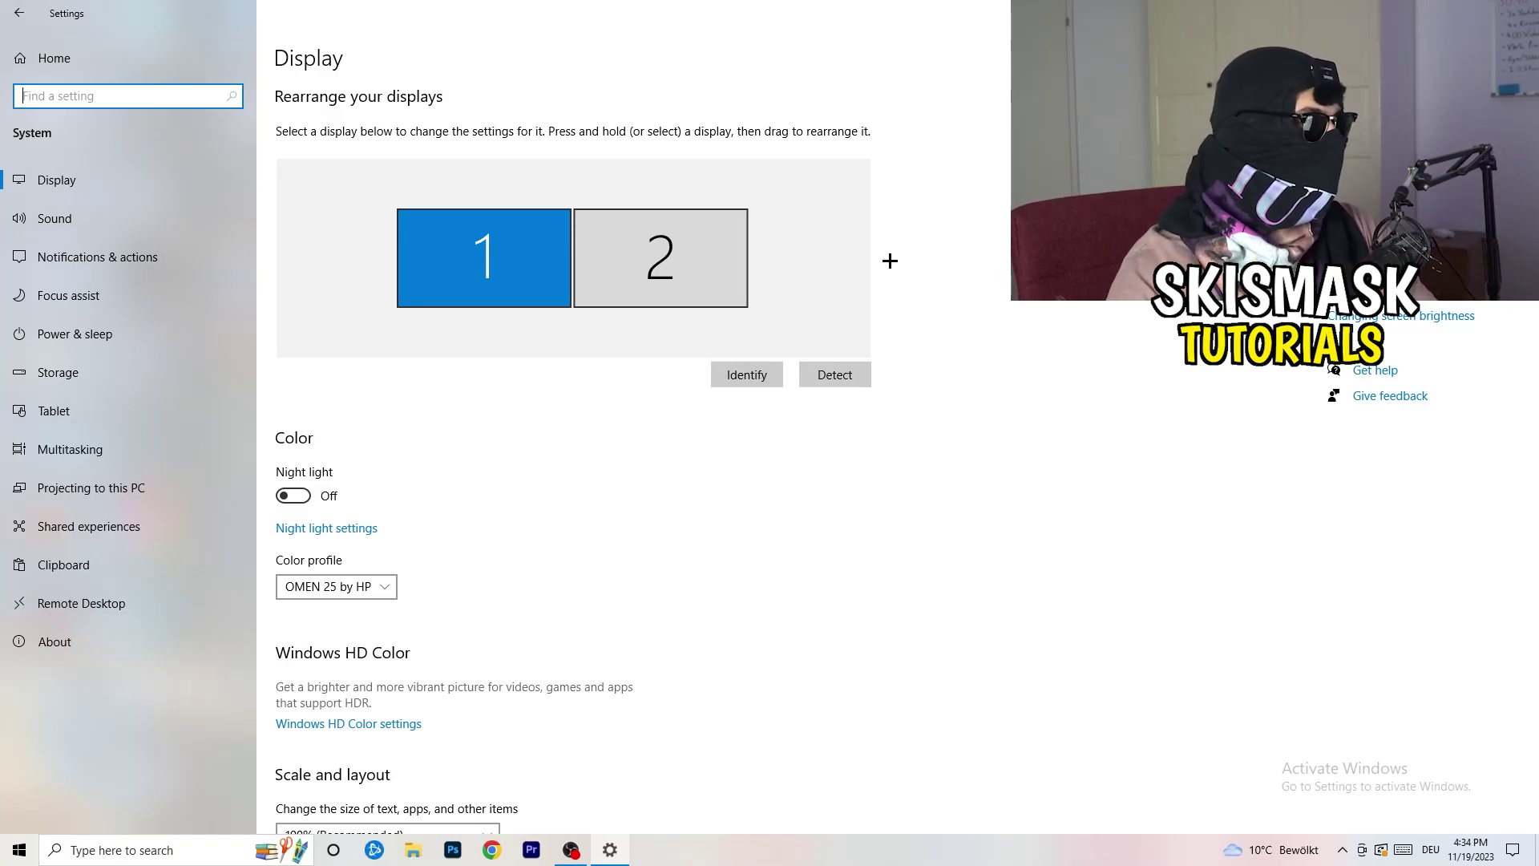
{"action": "scroll", "coordinate": [513, 394], "scroll_direction": "down", "scroll_amount": 5}
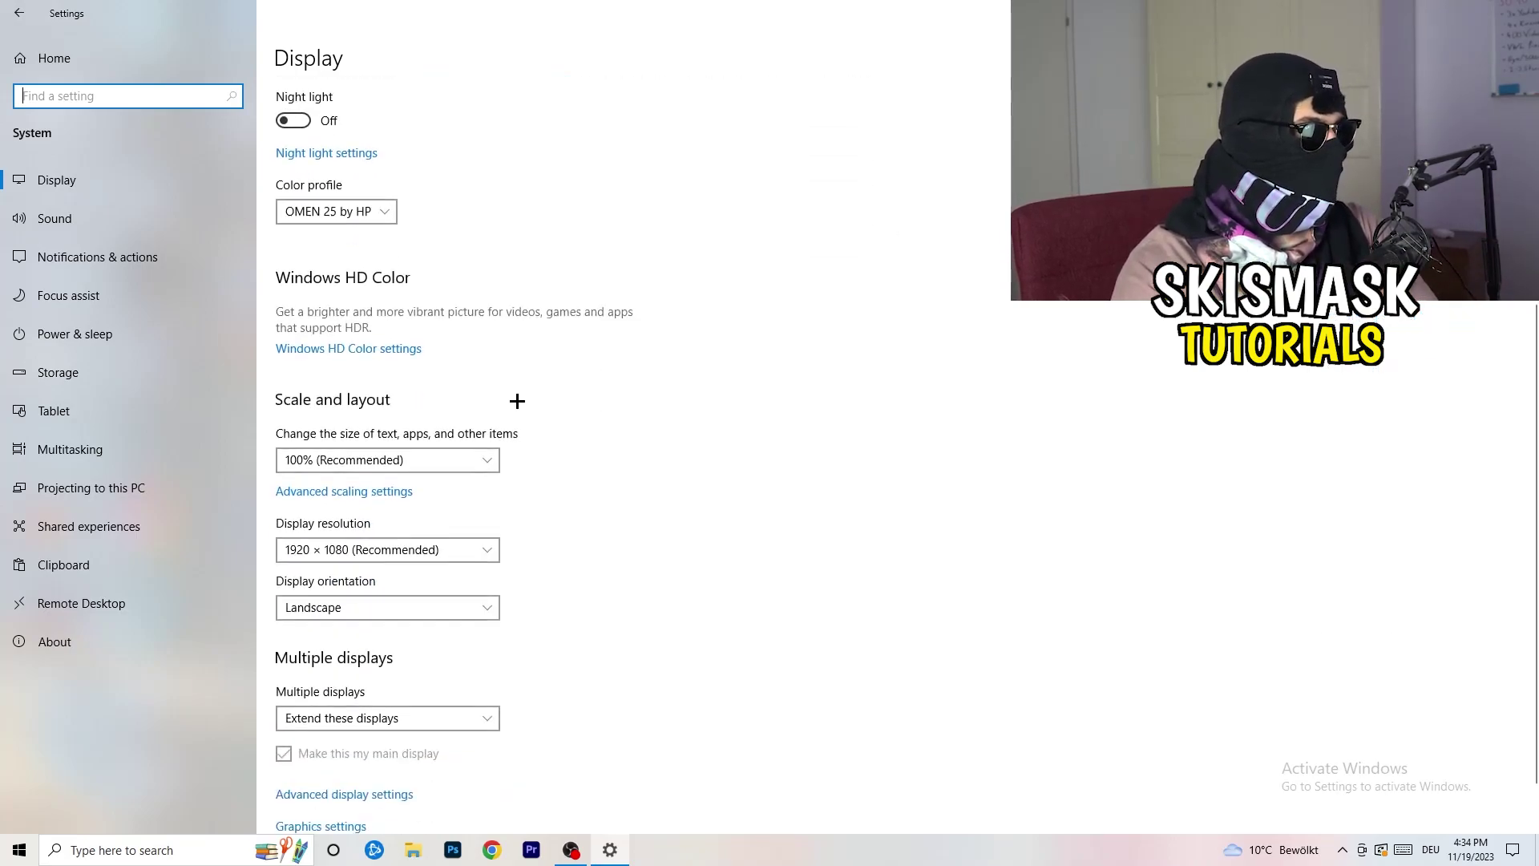
{"action": "left_click", "coordinate": [412, 208]}
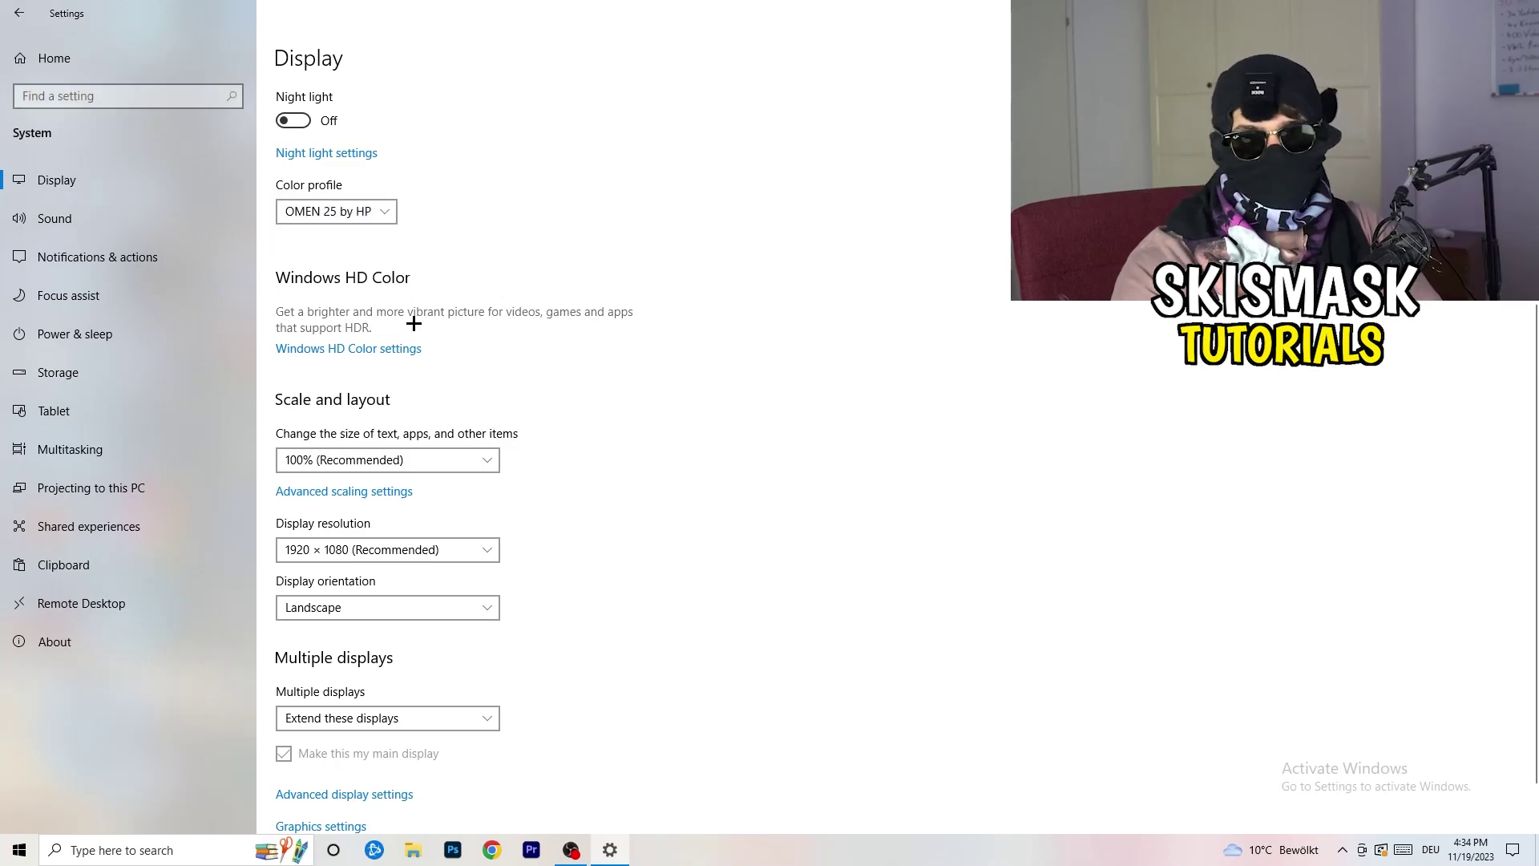
{"action": "scroll", "coordinate": [392, 334], "scroll_direction": "down", "scroll_amount": 1}
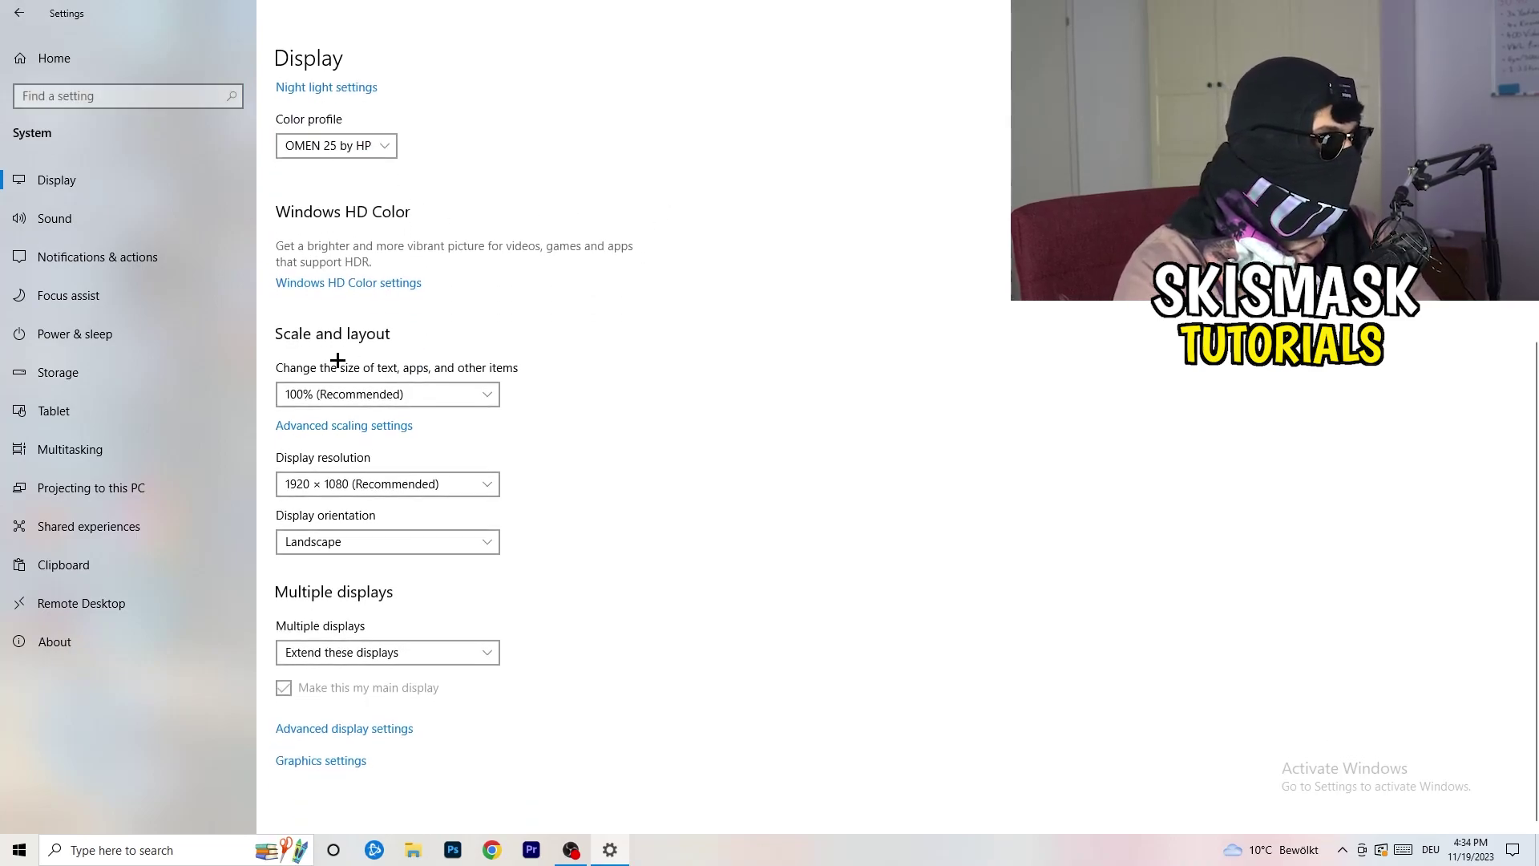
{"action": "left_click", "coordinate": [475, 392]}
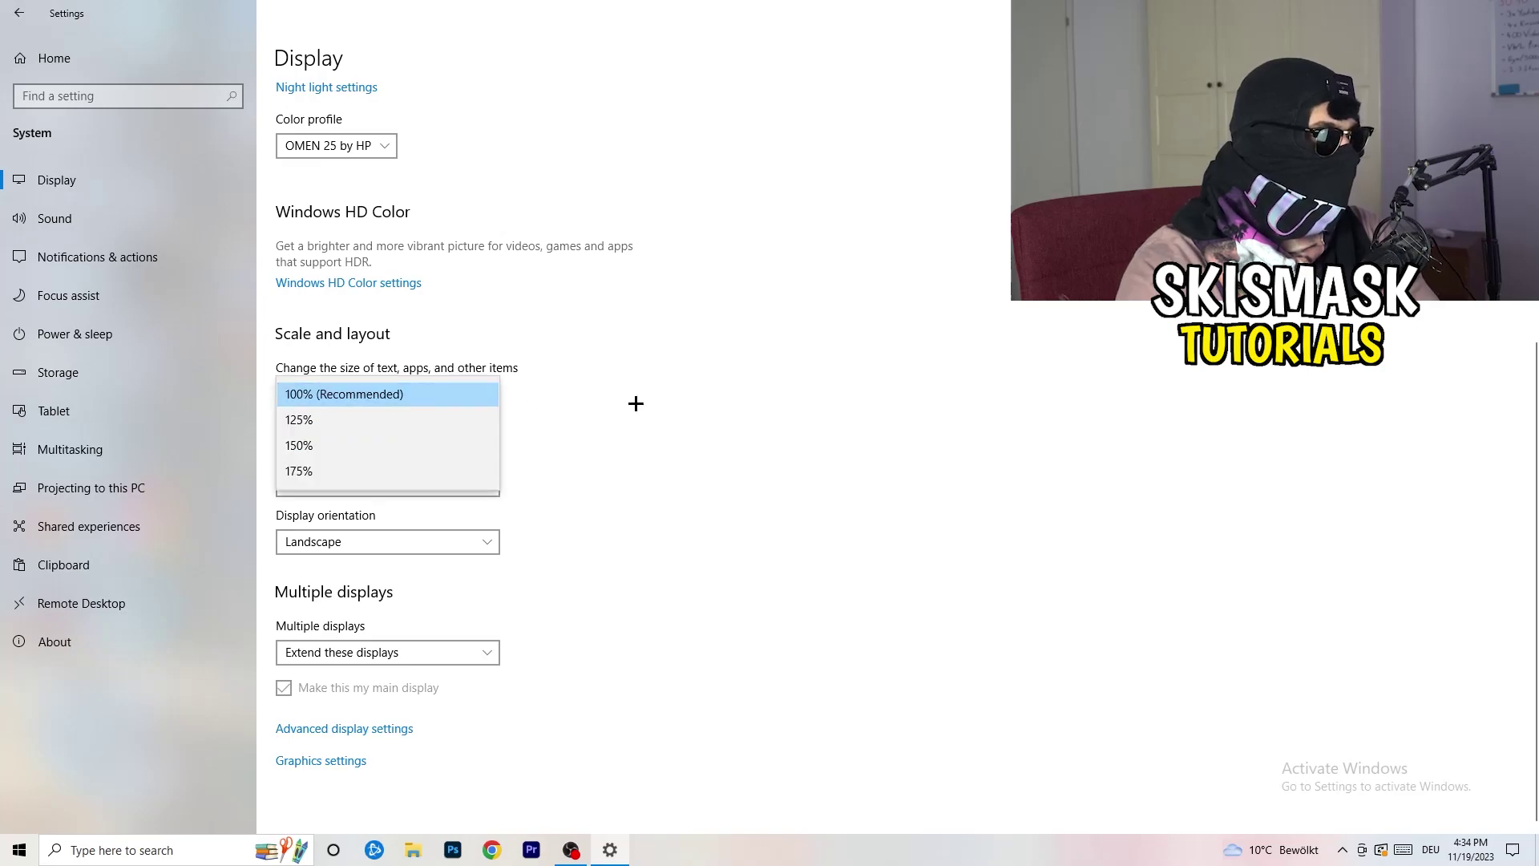
{"action": "left_click", "coordinate": [754, 377]}
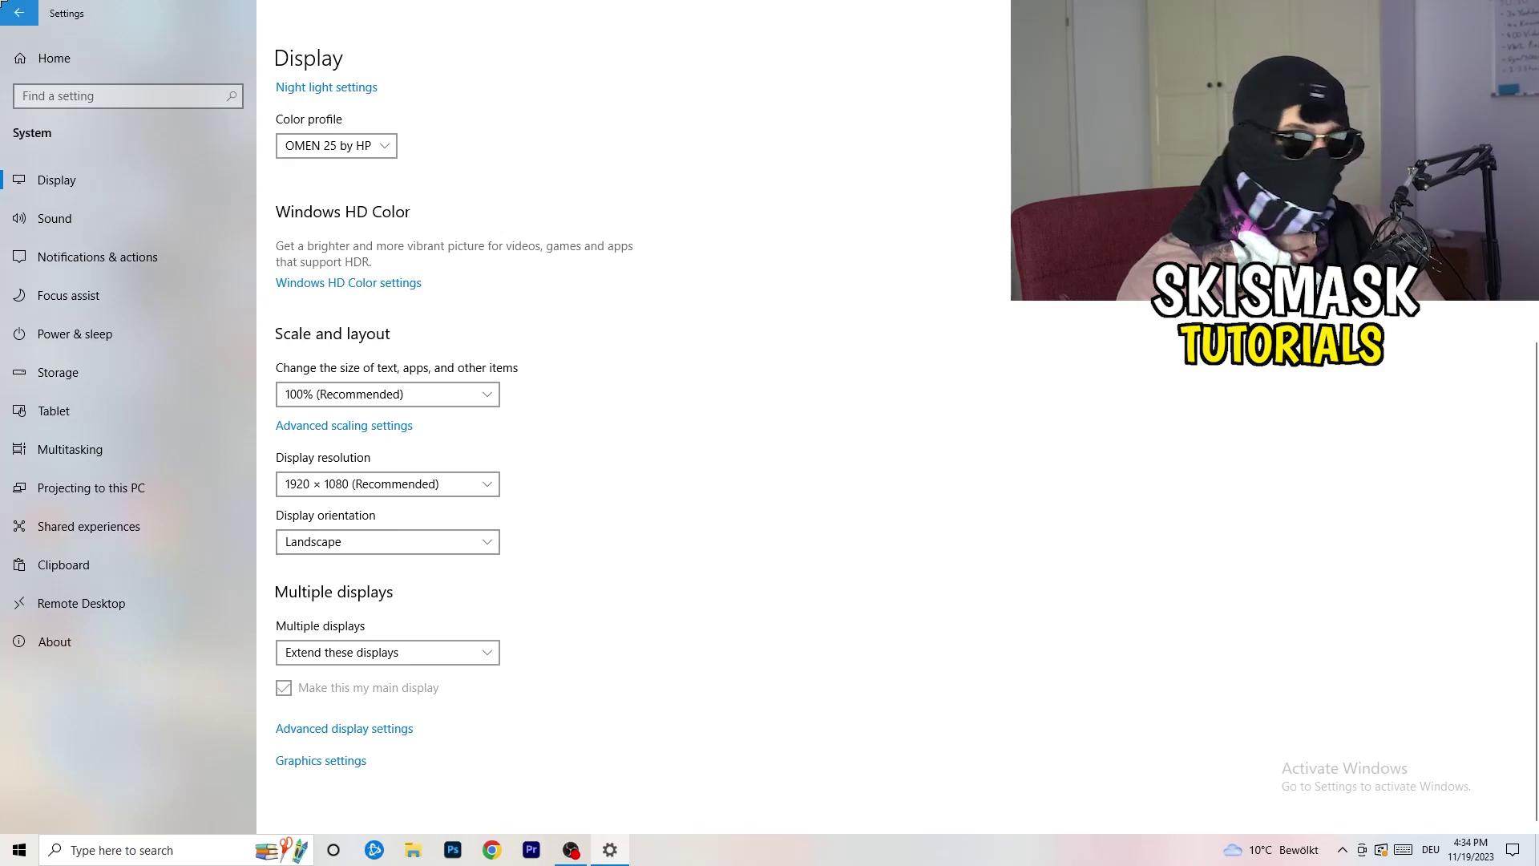
- Return to Settings home and open Gaming to confirm Xbox Game Bar is Off
{"action": "left_click", "coordinate": [19, 13]}
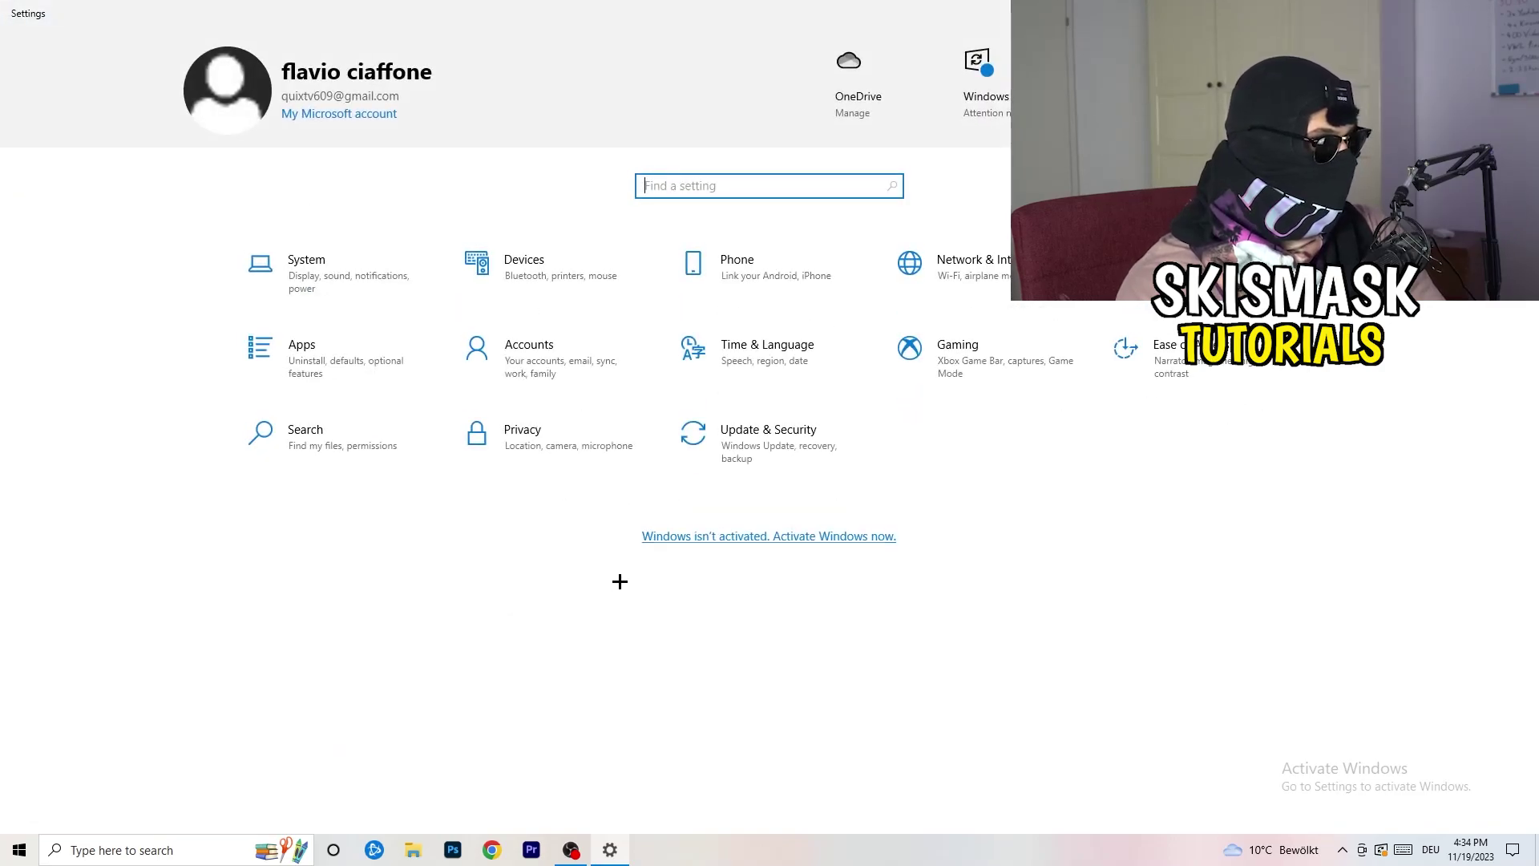
{"action": "left_click", "coordinate": [1024, 381]}
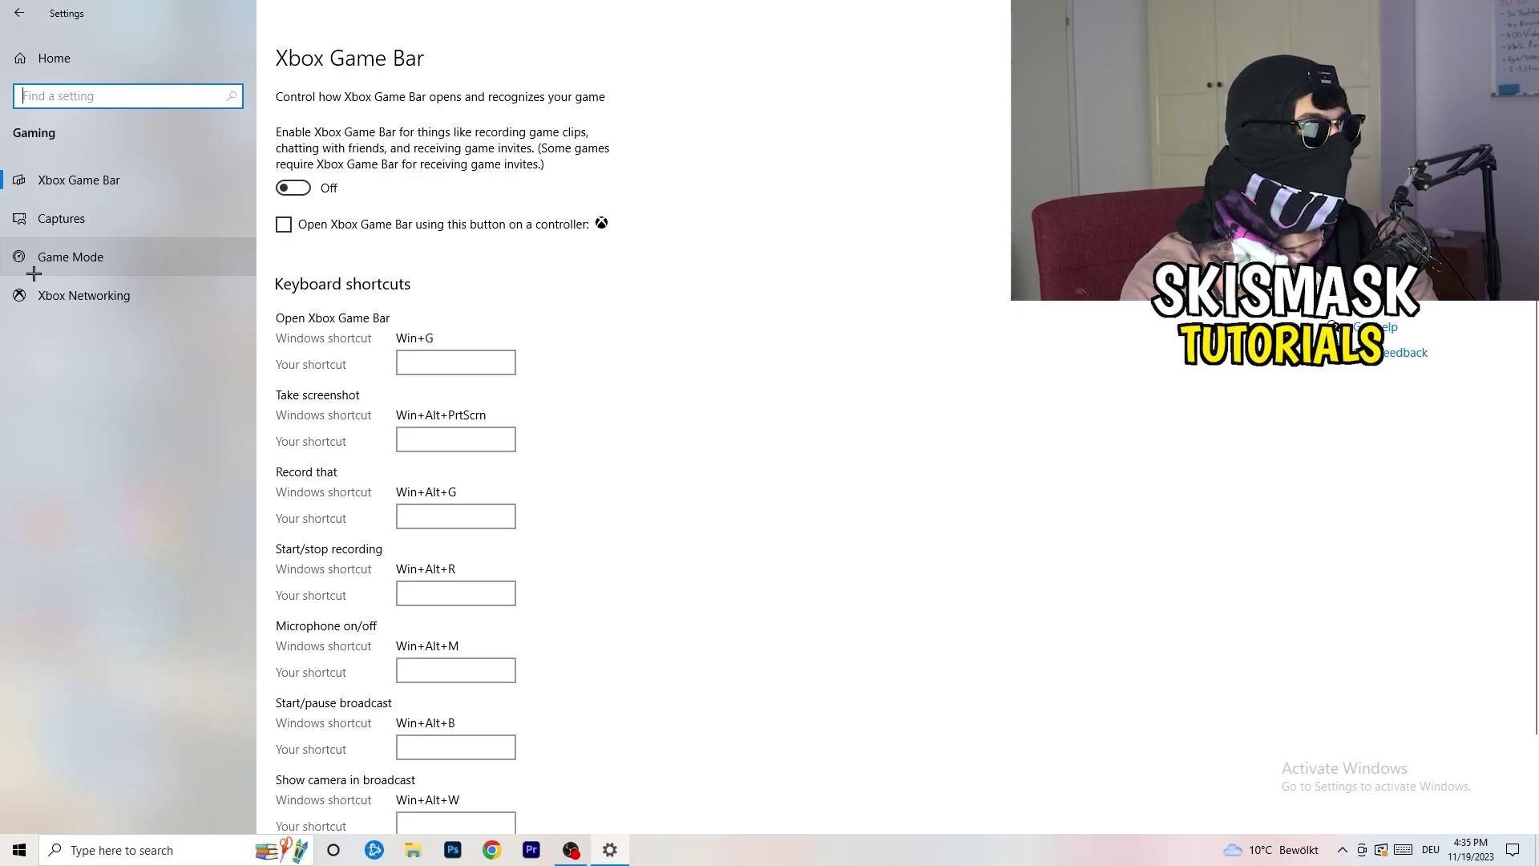
- Check that Game Mode is On, then close Settings with Alt+F4
{"action": "left_click", "coordinate": [145, 255]}
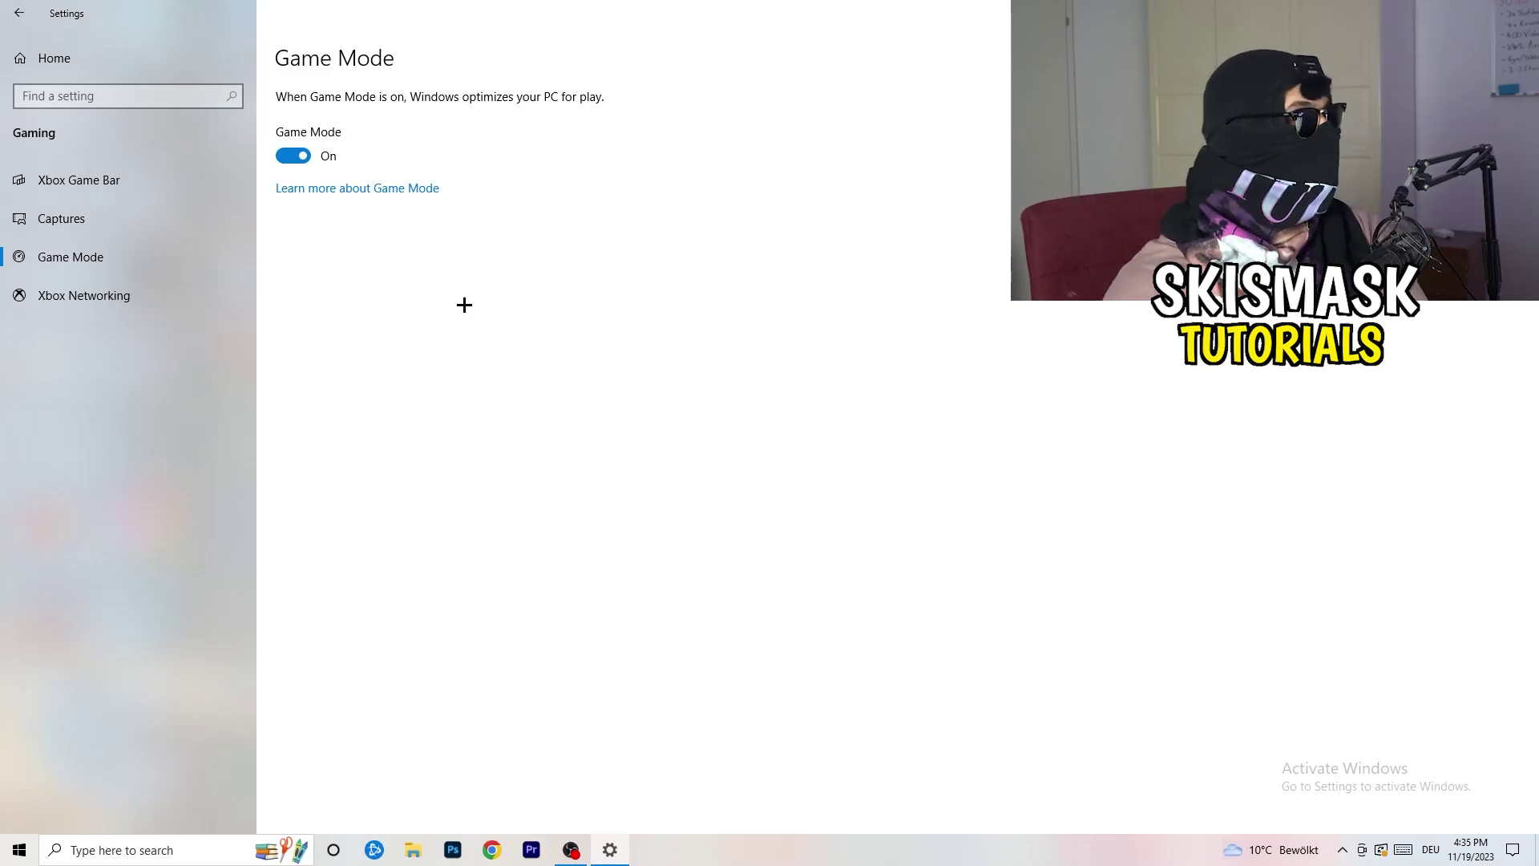
{"action": "key", "text": "alt+F4"}
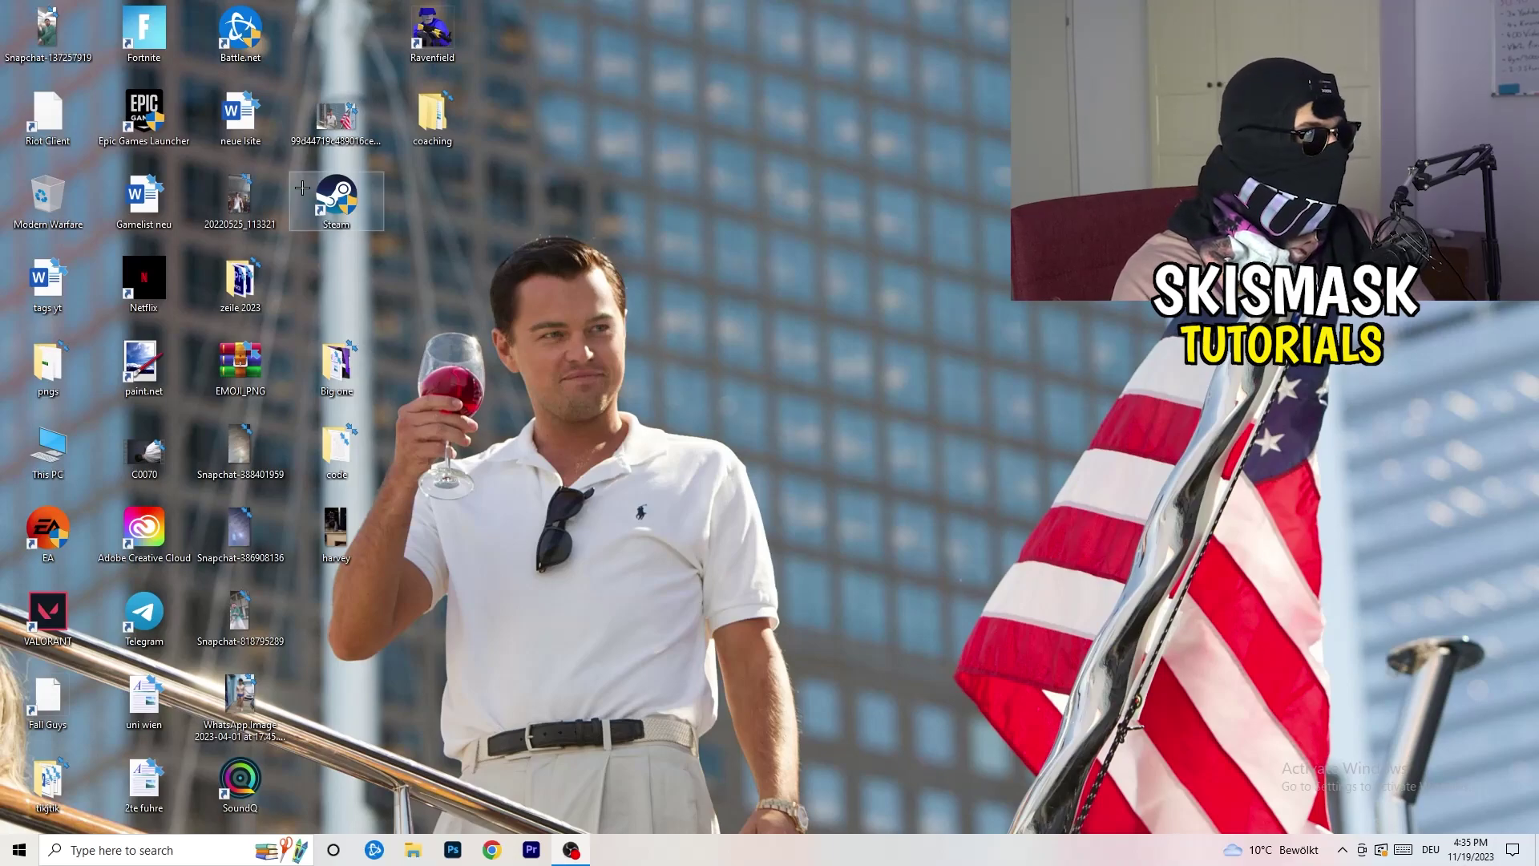
- Set the Steam shortcut to Windows 8 compatibility mode and run as administrator
{"action": "left_click_drag", "start_coordinate": [337, 205], "coordinate": [816, 327]}
{"action": "right_click", "coordinate": [823, 277]}
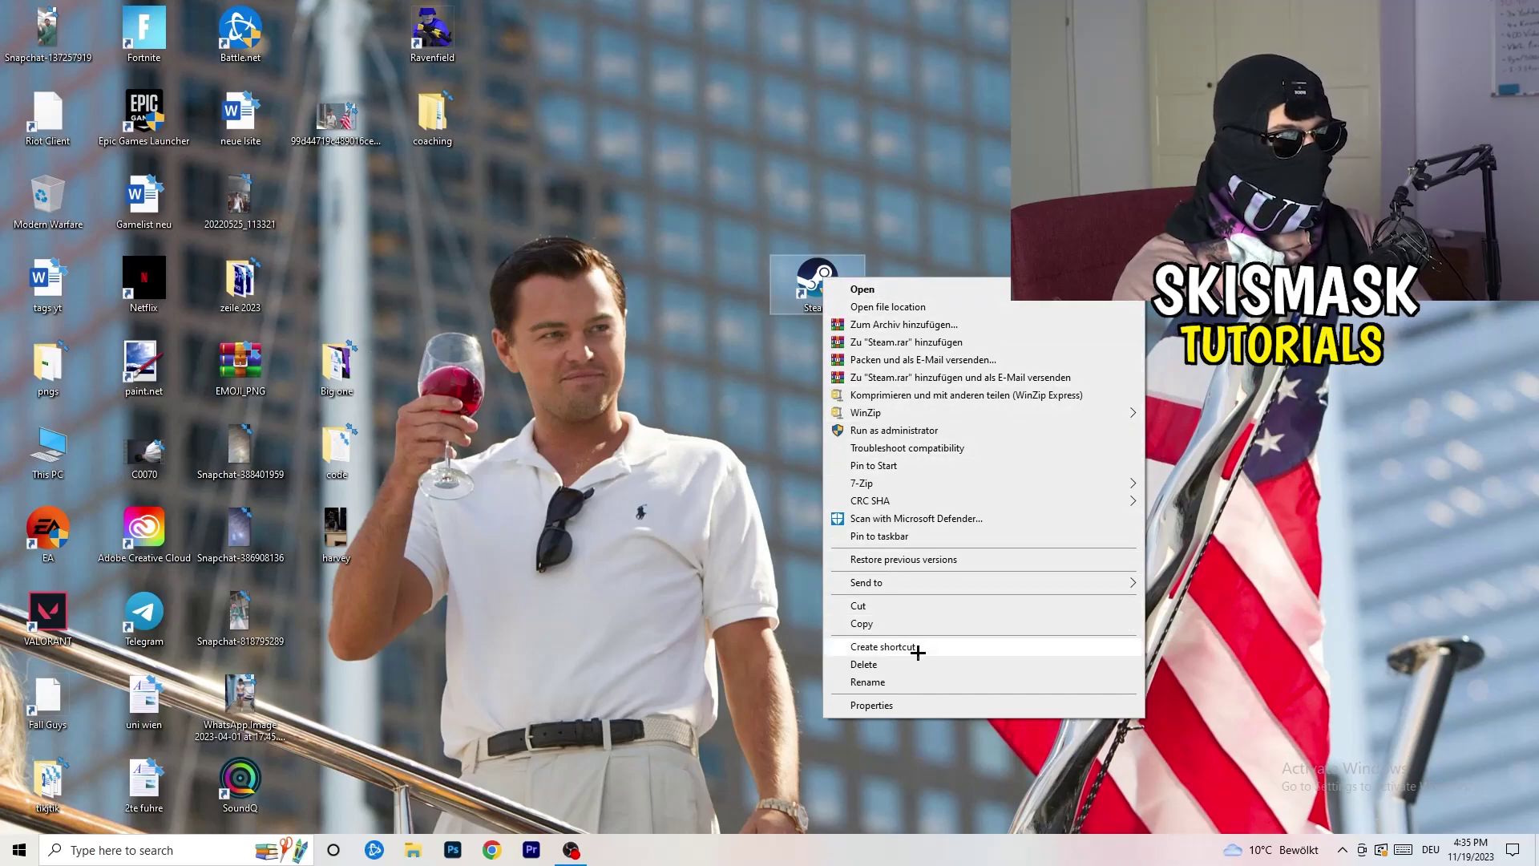
{"action": "left_click", "coordinate": [926, 706]}
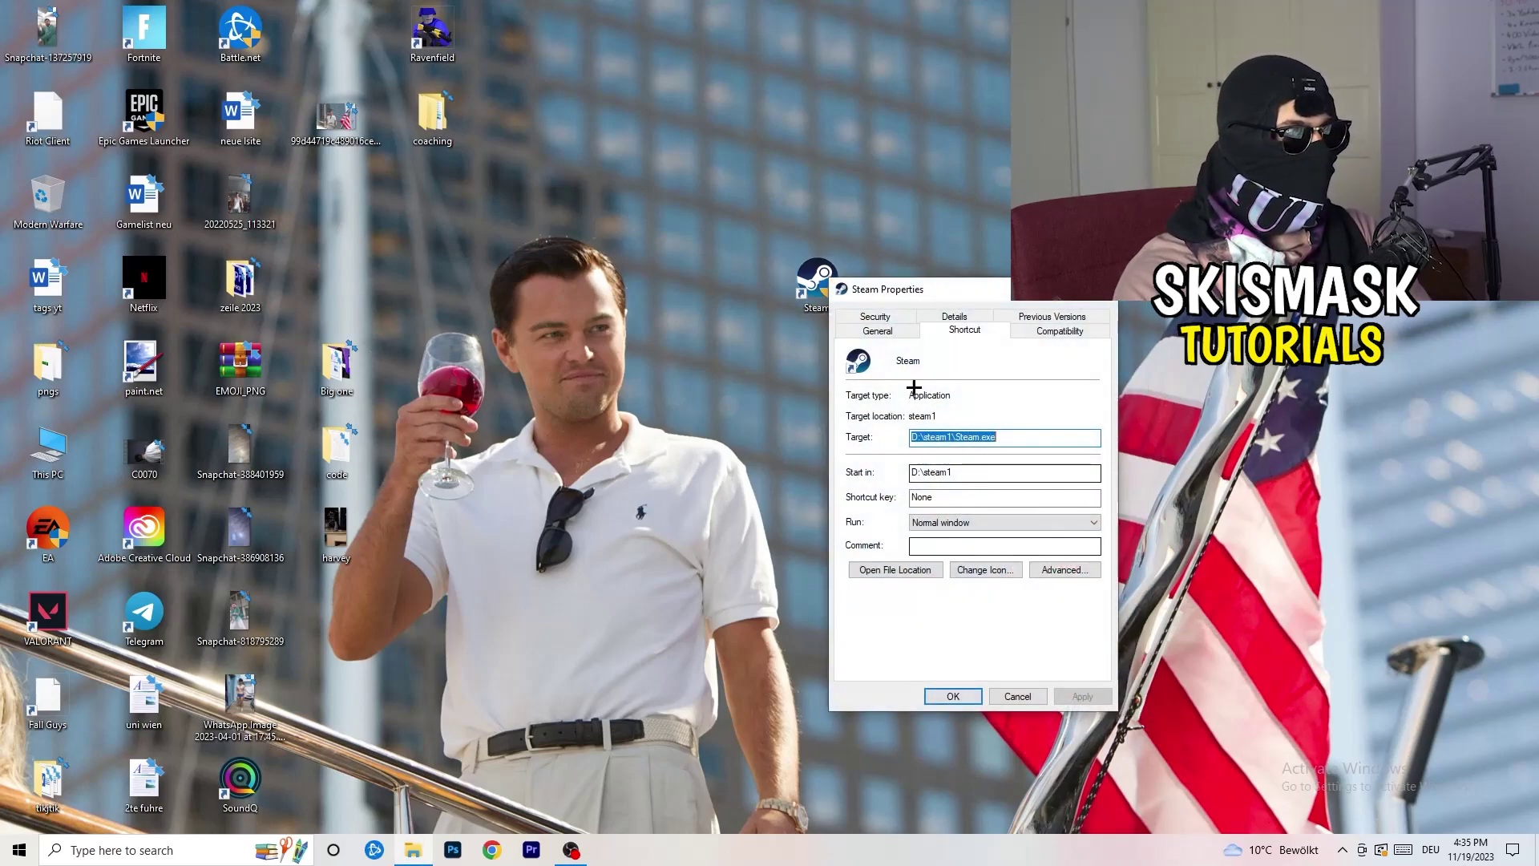
{"action": "left_click_drag", "start_coordinate": [907, 284], "coordinate": [669, 150]}
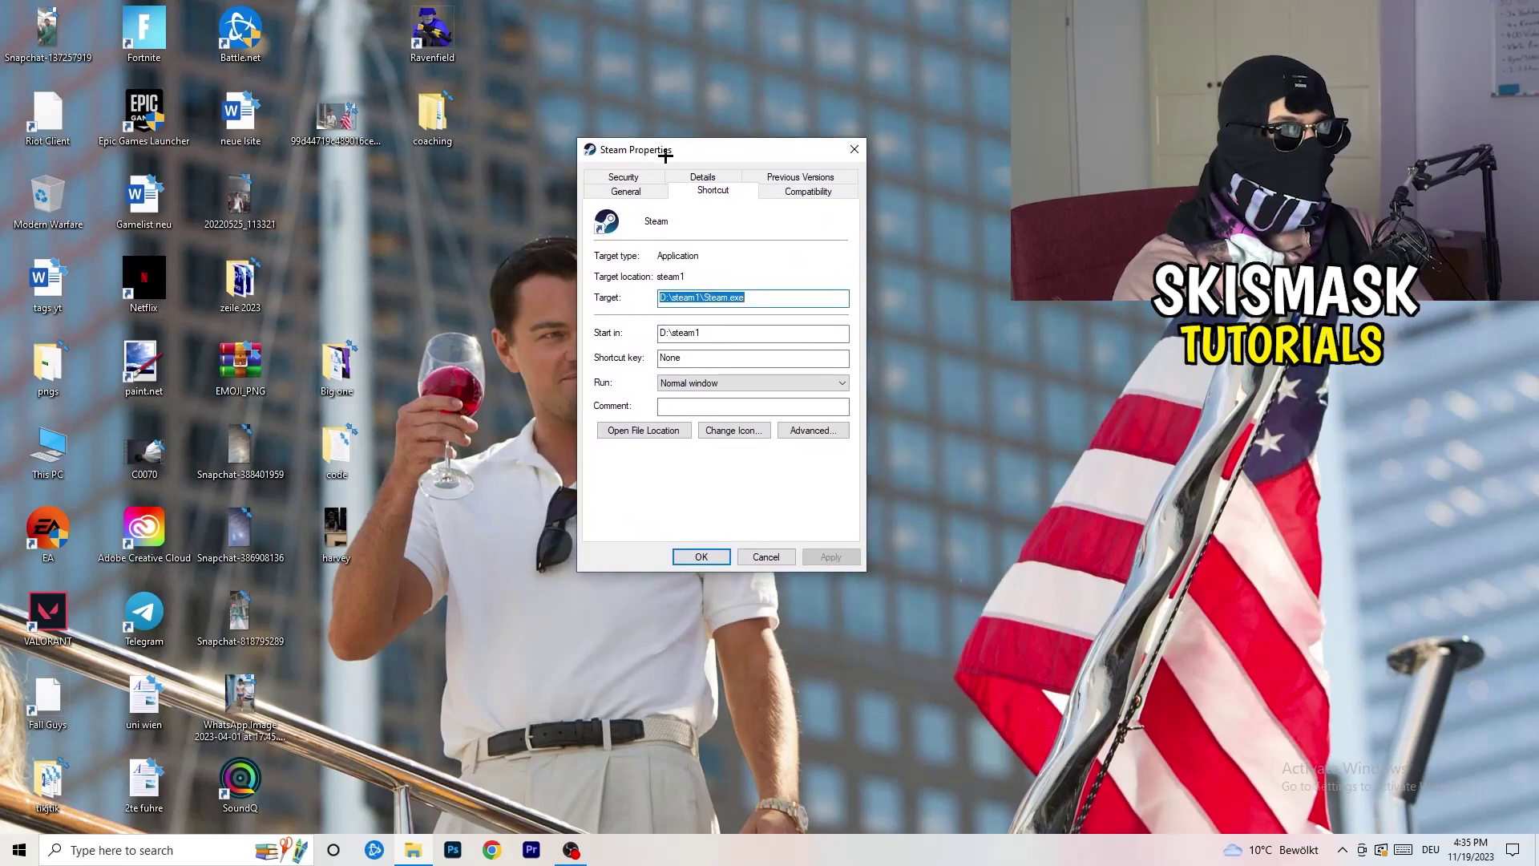
{"action": "left_click", "coordinate": [818, 192]}
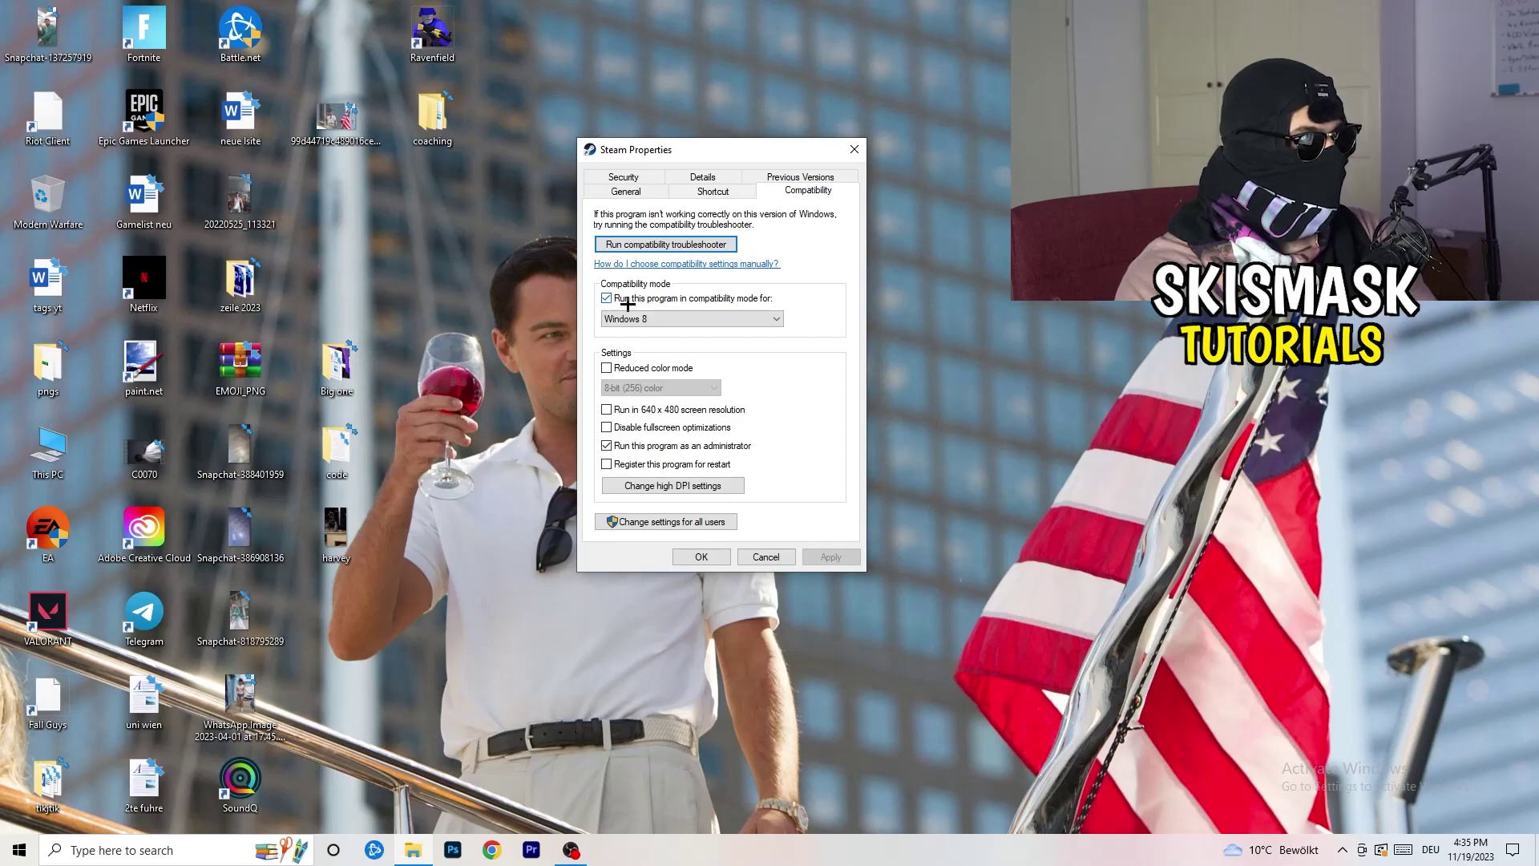
{"action": "left_click", "coordinate": [725, 318]}
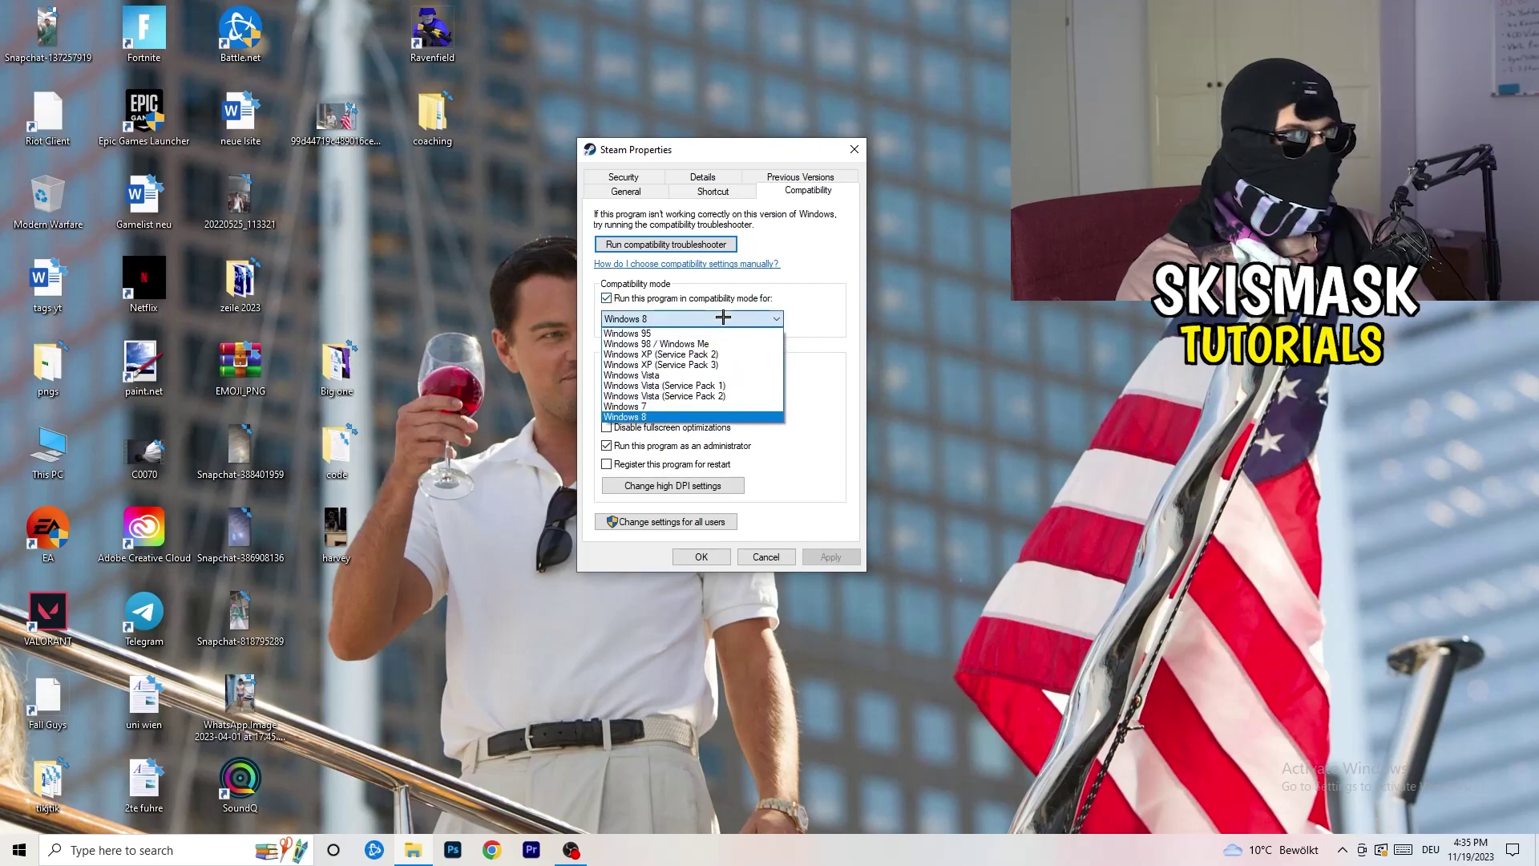
{"action": "left_click", "coordinate": [855, 306]}
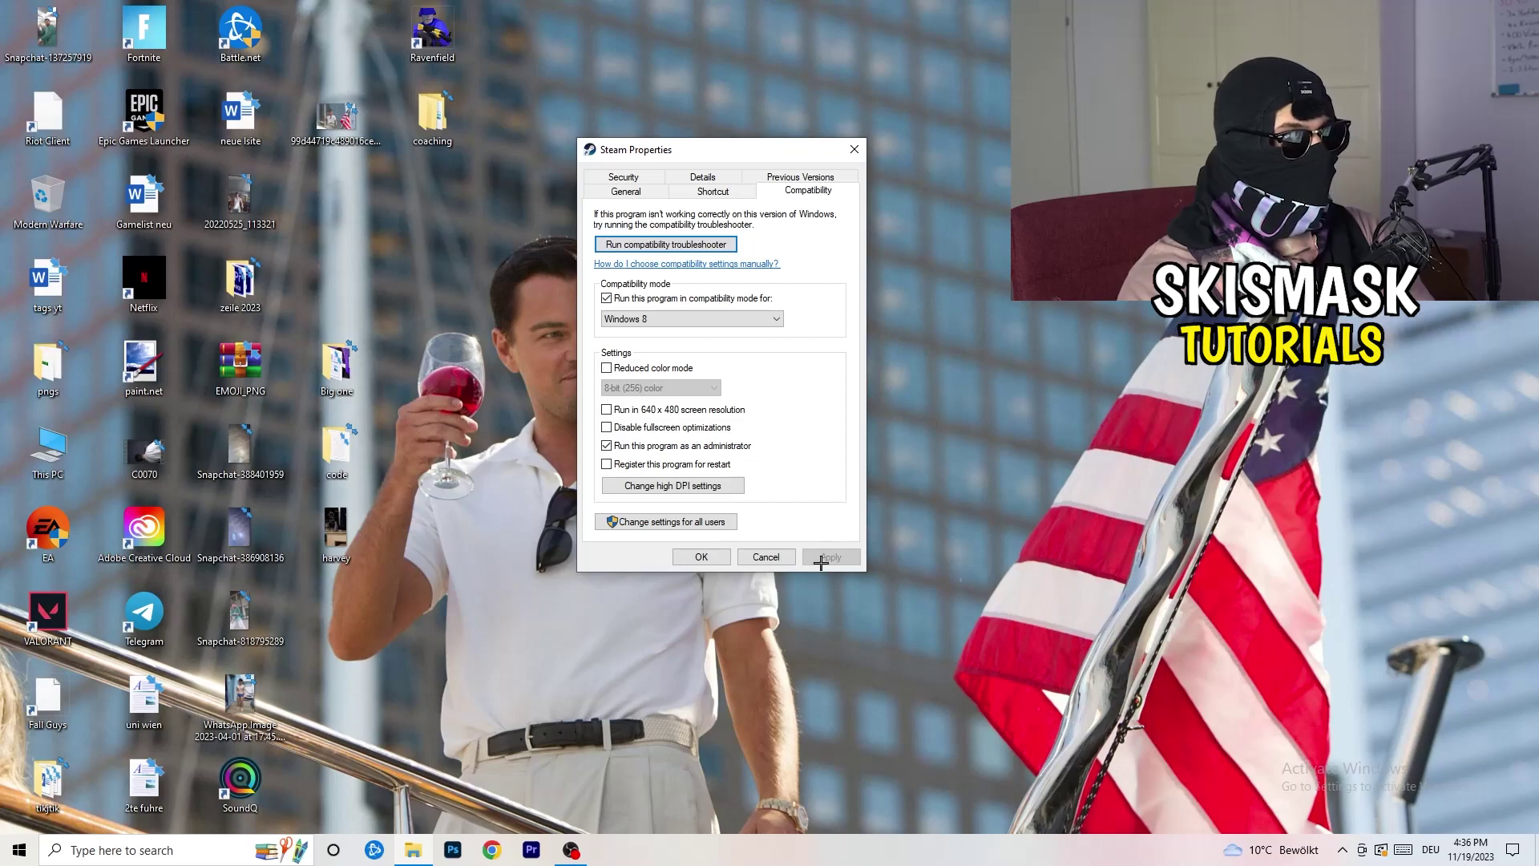
{"action": "left_click", "coordinate": [702, 556]}
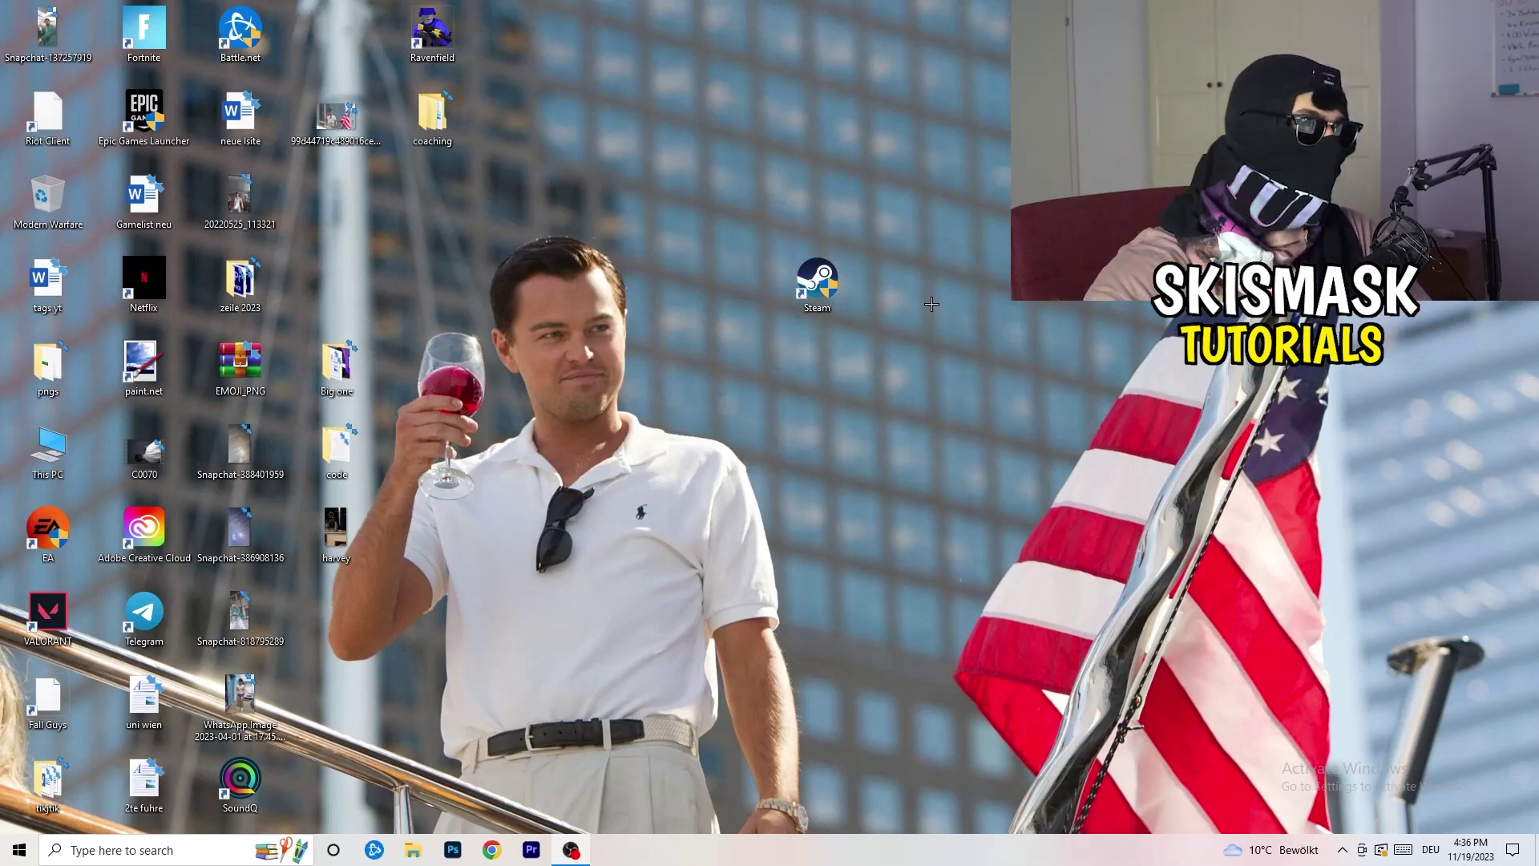
- Reopen the Steam shortcut's Compatibility properties to verify the settings, then close them
{"action": "left_click_drag", "start_coordinate": [837, 300], "coordinate": [741, 300]}
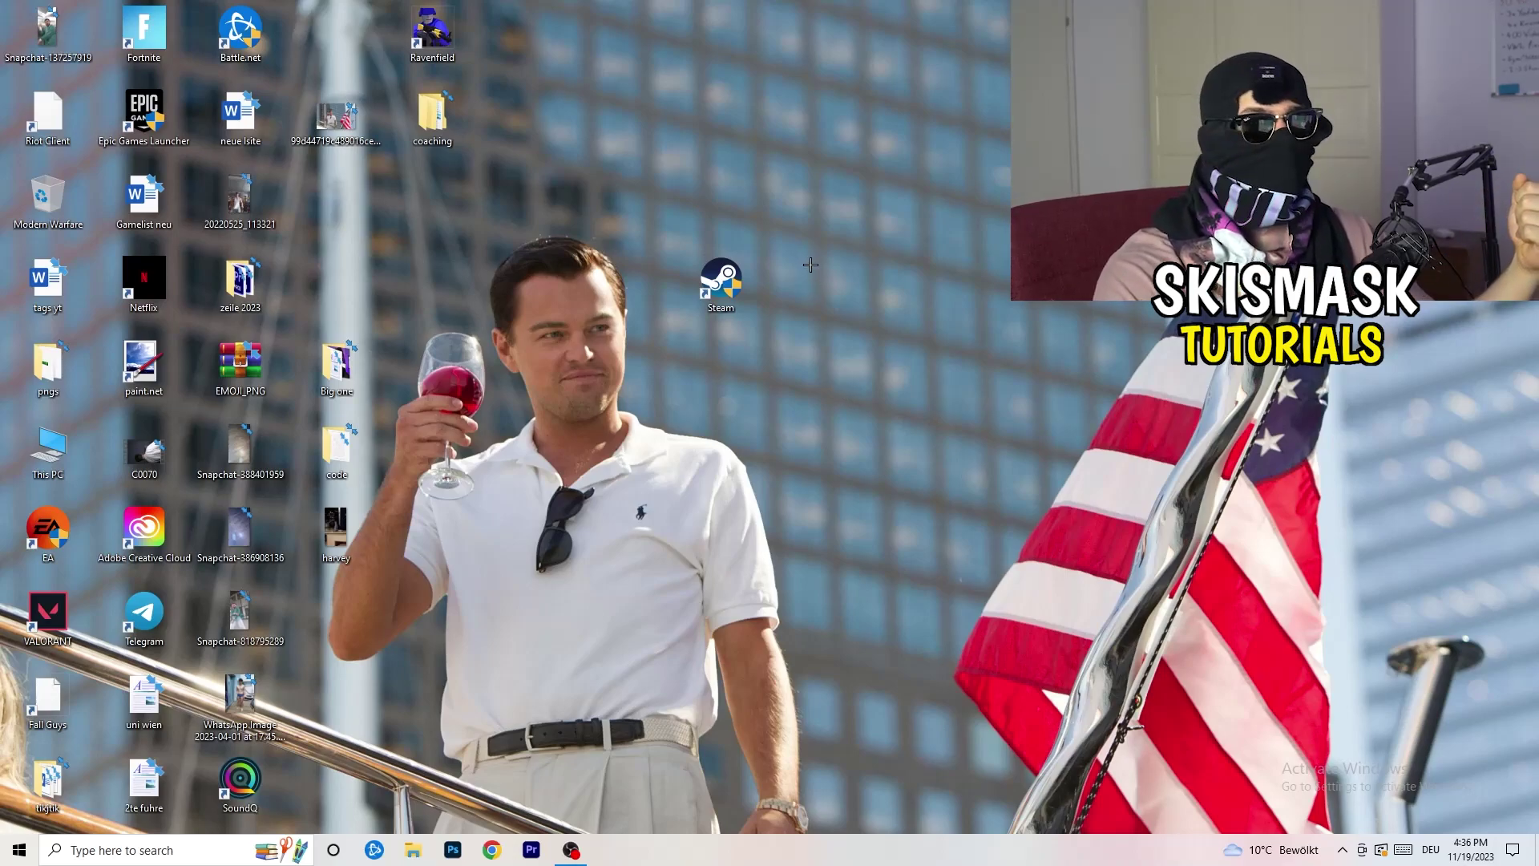
{"action": "left_click_drag", "start_coordinate": [739, 284], "coordinate": [555, 273]}
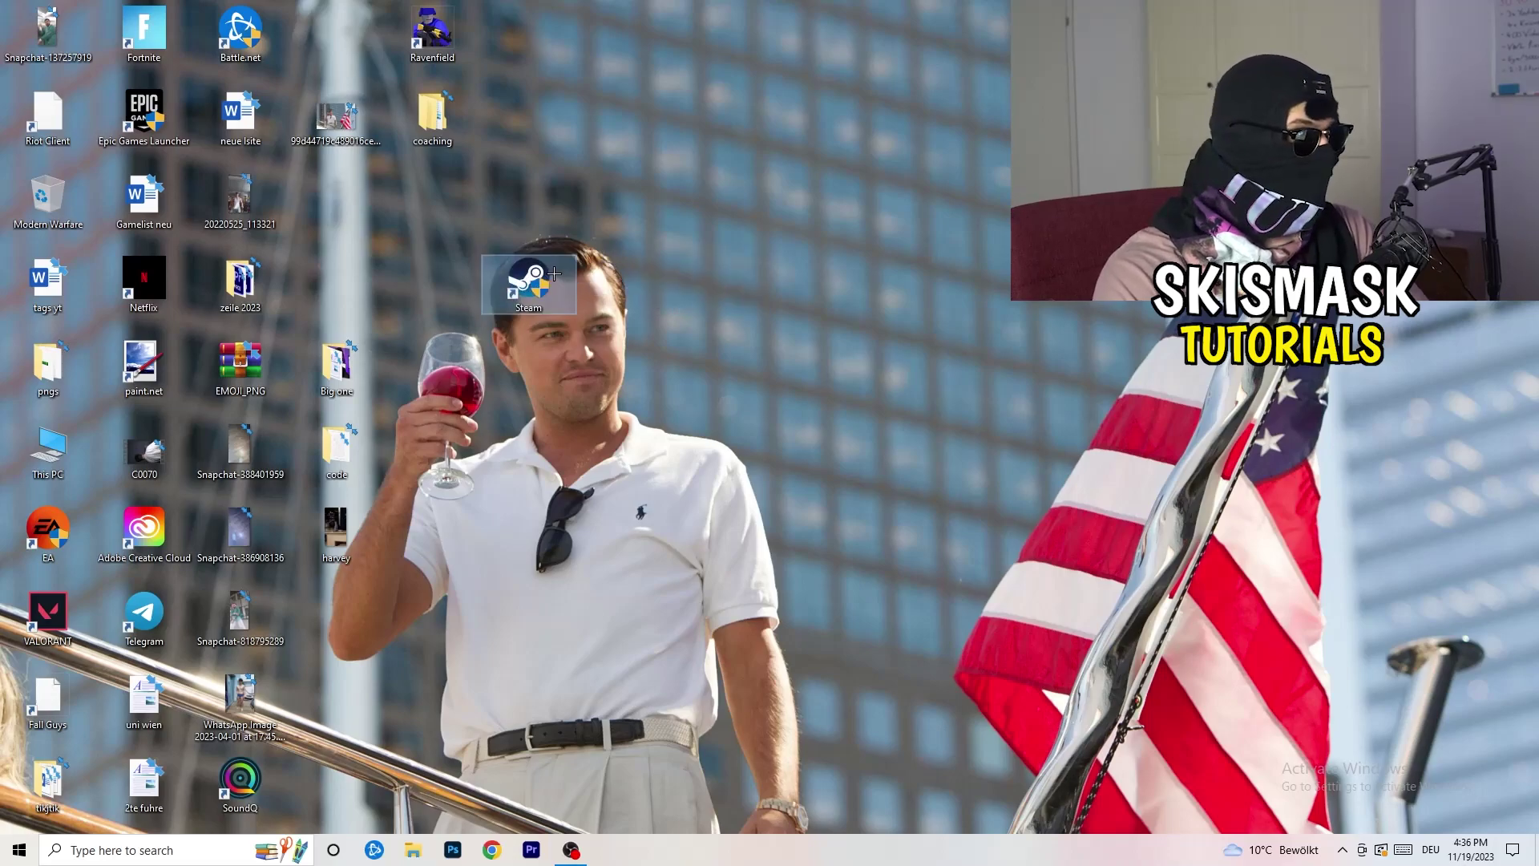
{"action": "right_click", "coordinate": [530, 278]}
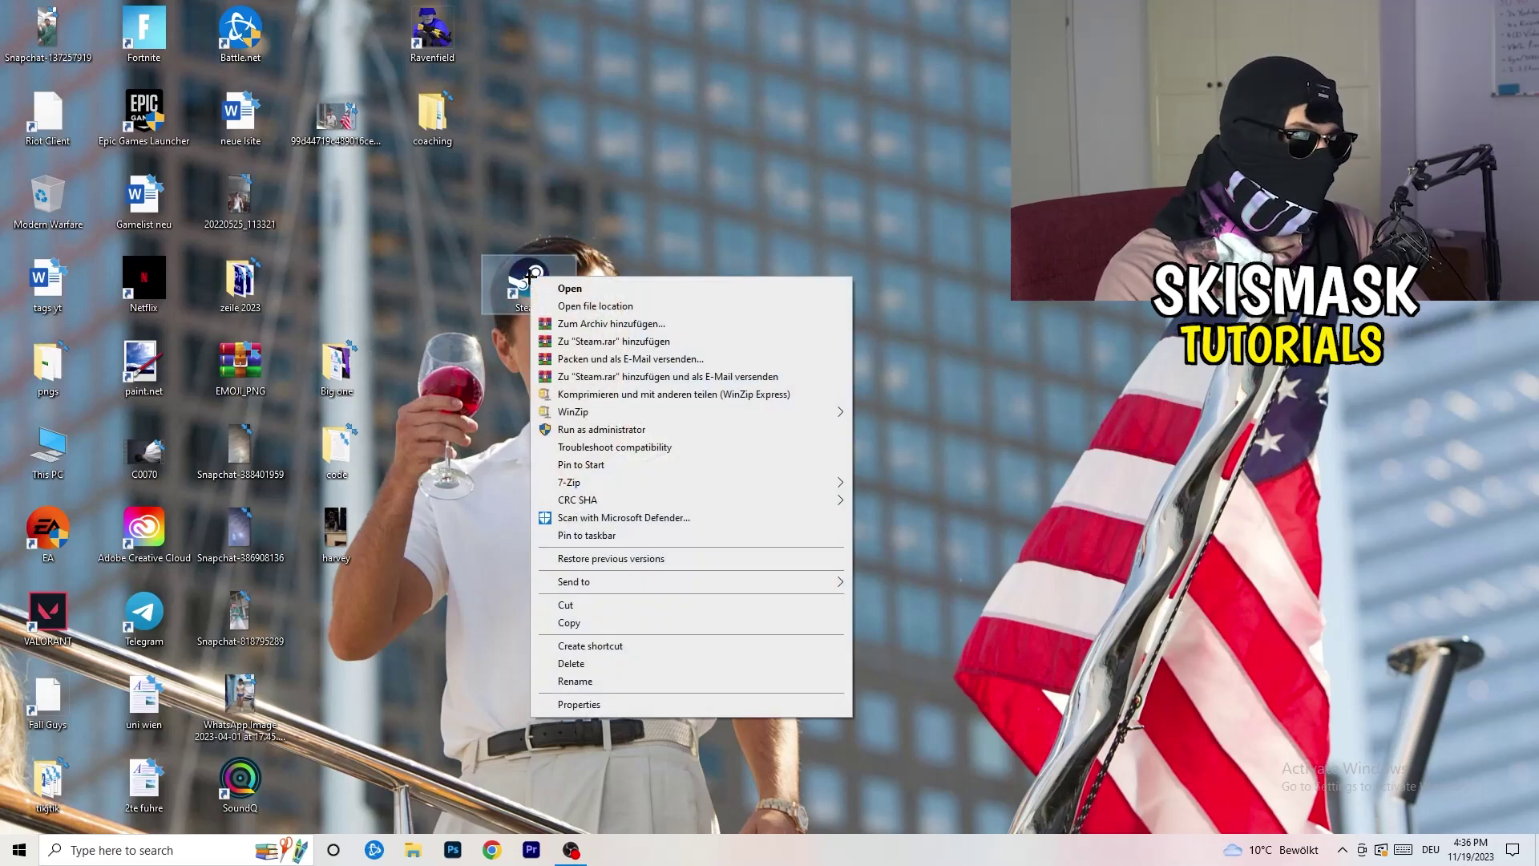
{"action": "left_click", "coordinate": [579, 704]}
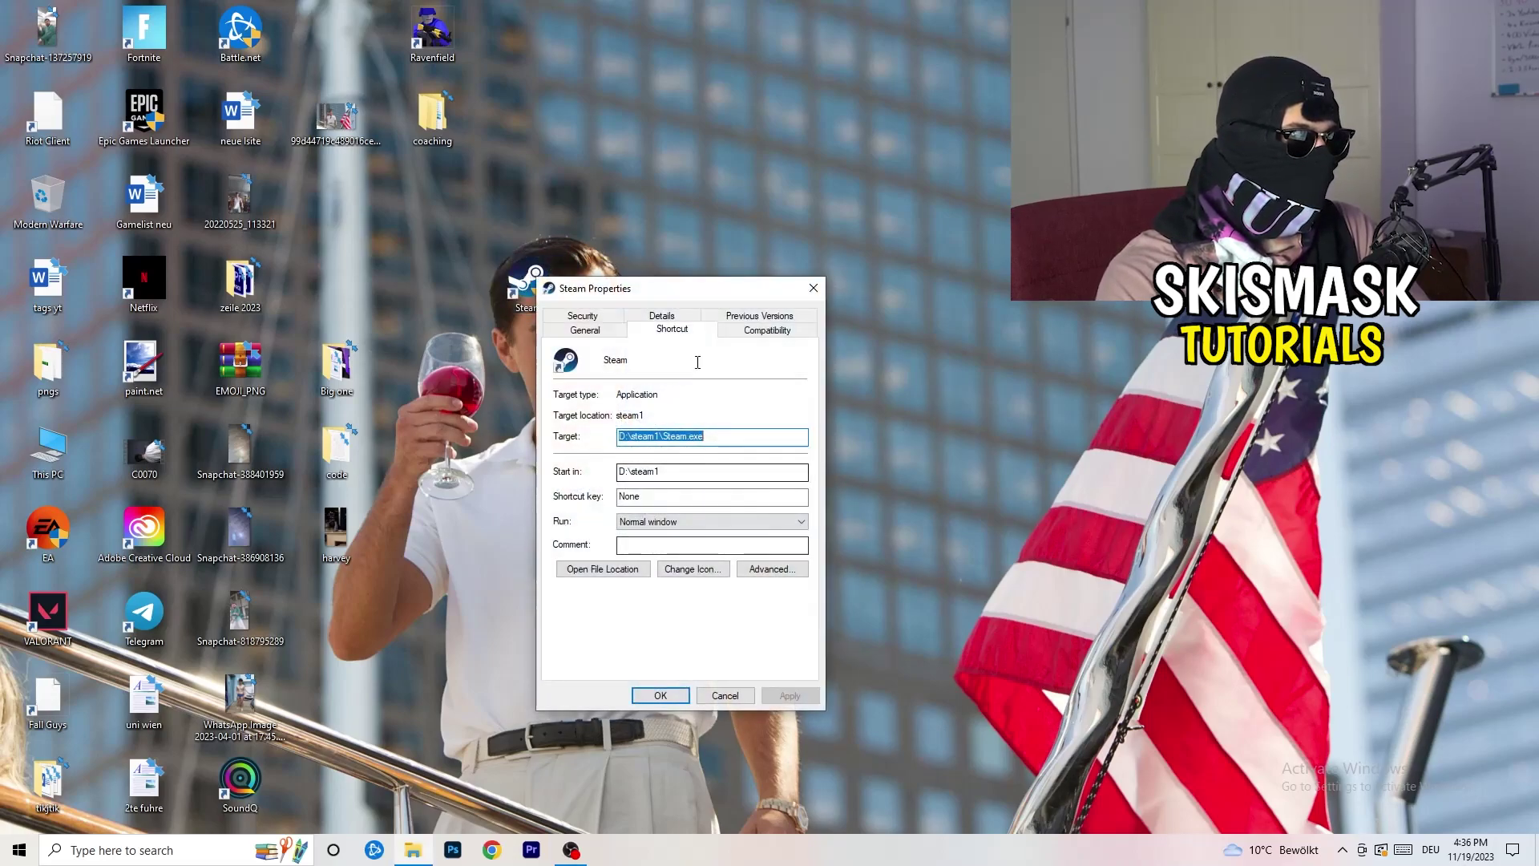
{"action": "left_click", "coordinate": [760, 327]}
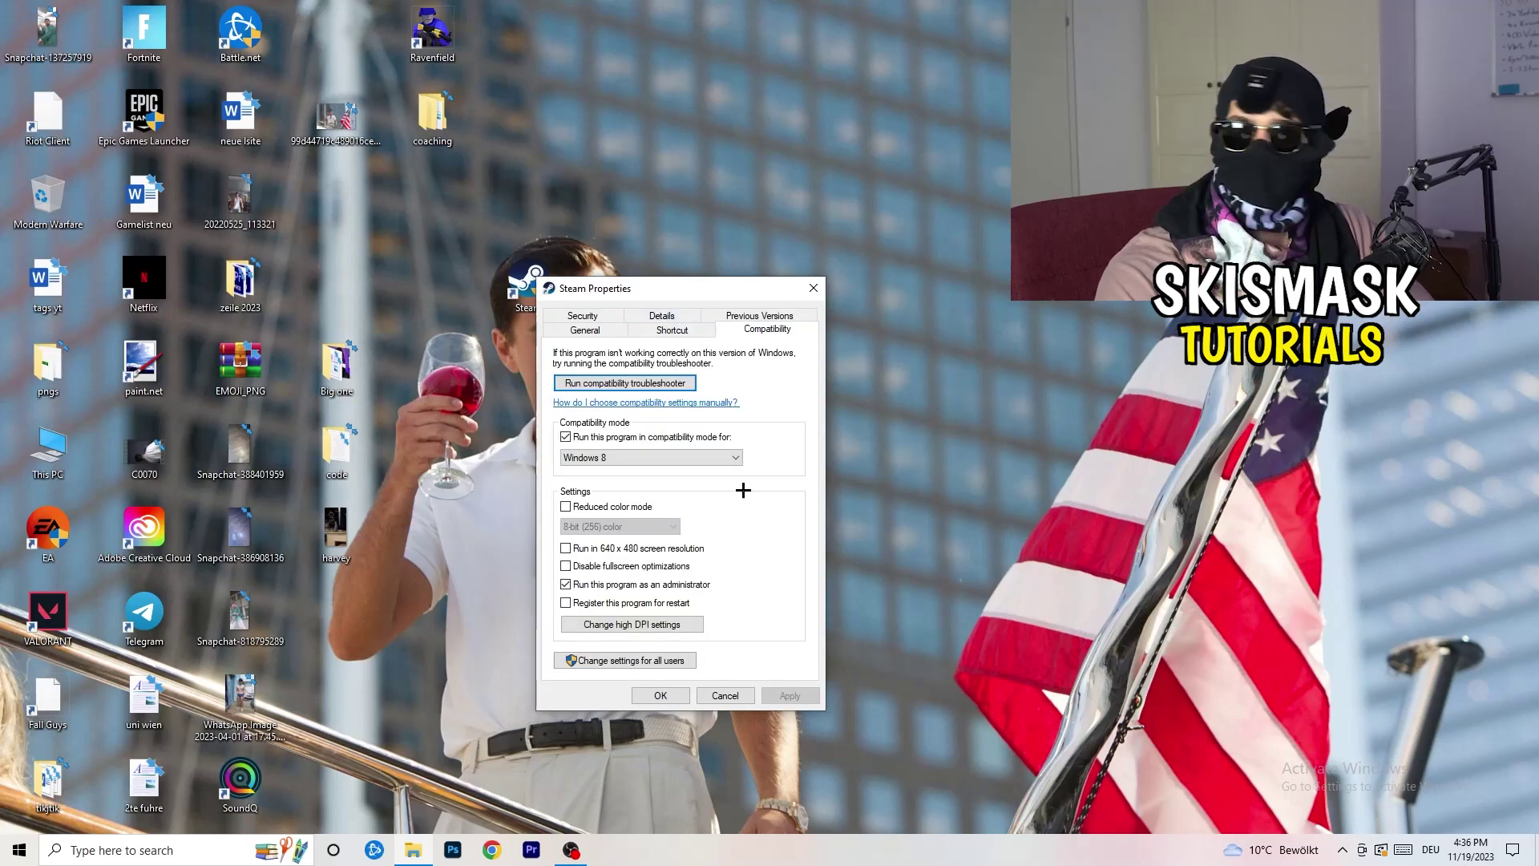
{"action": "left_click", "coordinate": [813, 288]}
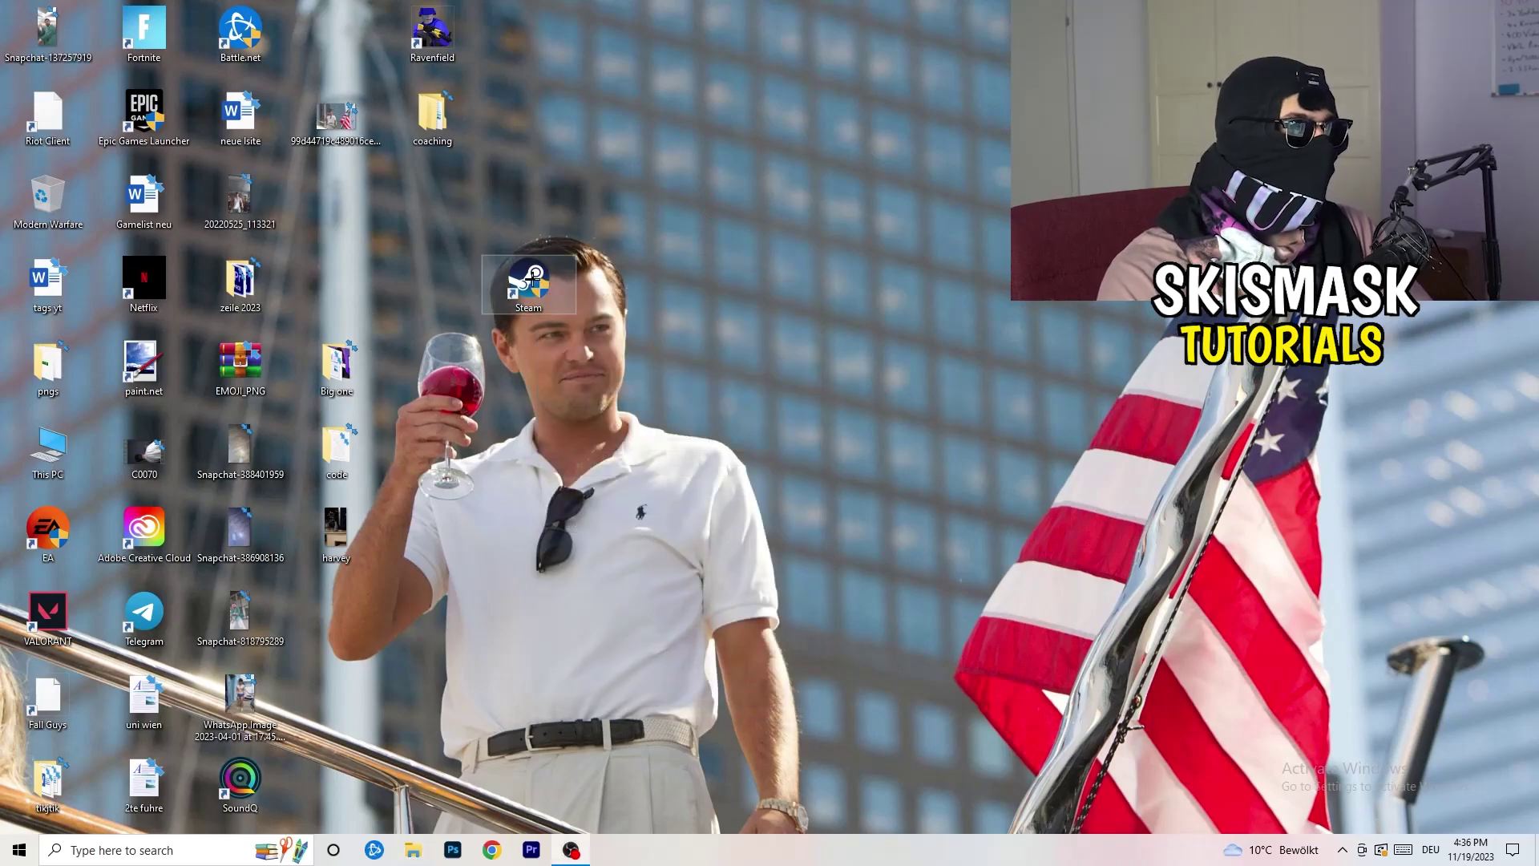
- Return the Steam icon to the icon columns, keeping the taskbar along the bottom
{"action": "left_click_drag", "start_coordinate": [337, 195], "coordinate": [337, 195]}
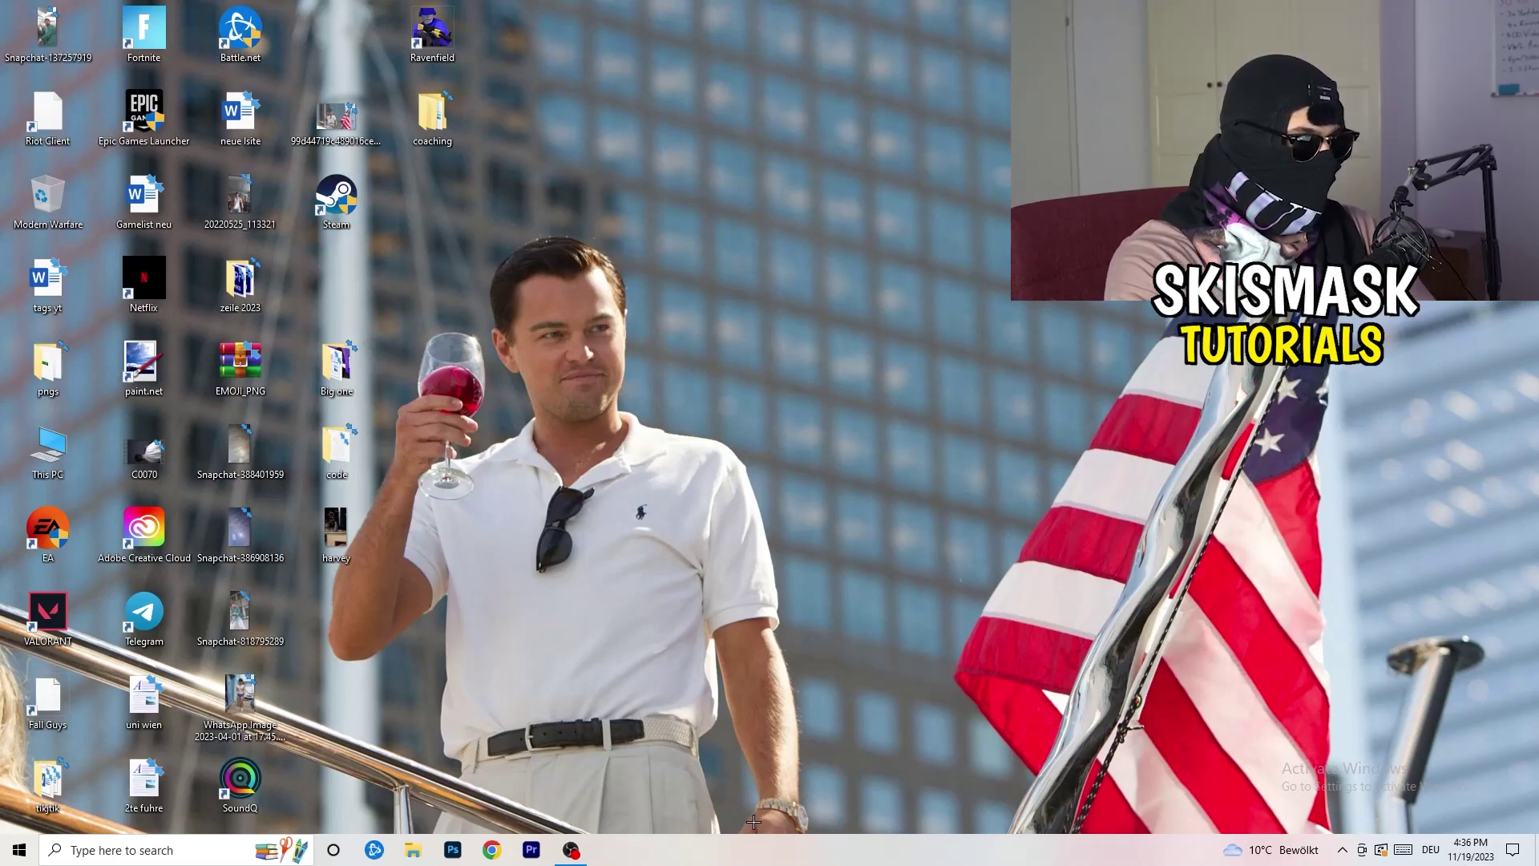
{"action": "left_click_drag", "start_coordinate": [762, 846], "coordinate": [766, 239]}
{"action": "left_click_drag", "start_coordinate": [818, 498], "coordinate": [882, 858]}
- Open Task Manager from the taskbar, maximized, on the Details tab
{"action": "right_click", "coordinate": [821, 853]}
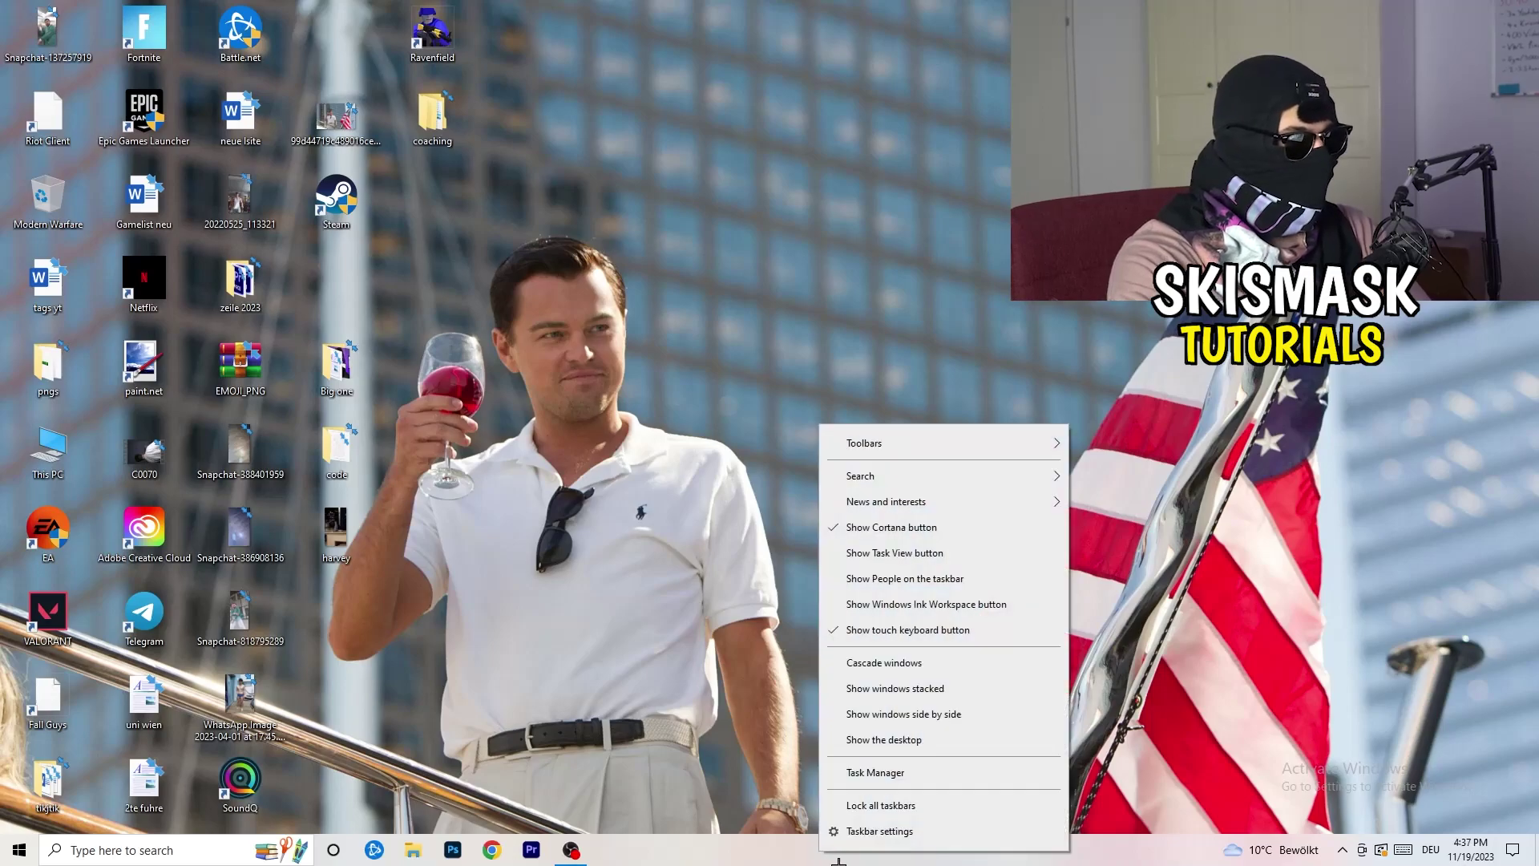
{"action": "left_click", "coordinate": [901, 774]}
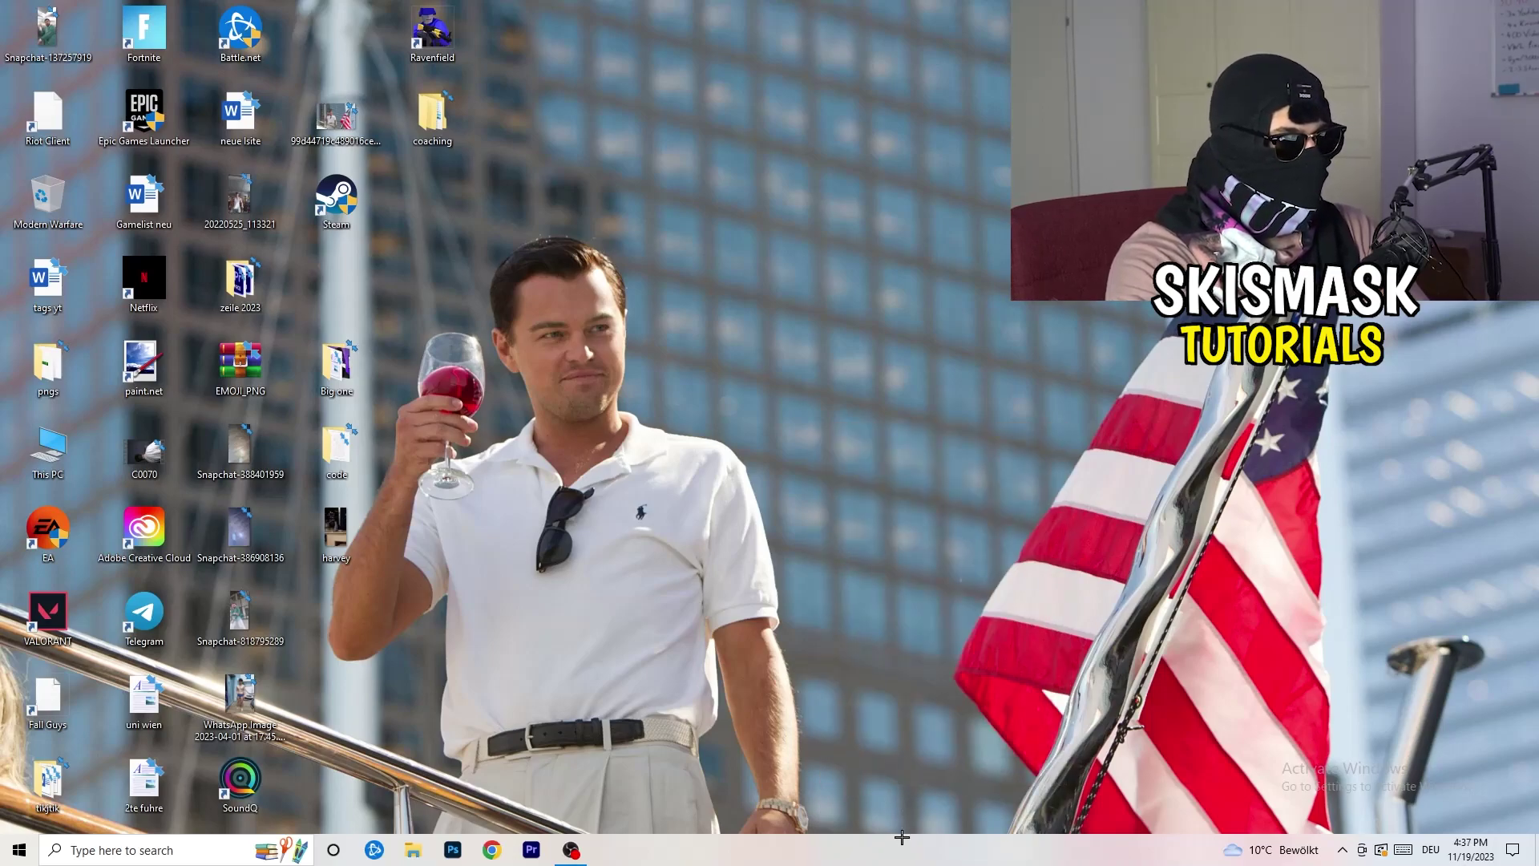
{"action": "left_click", "coordinate": [897, 36]}
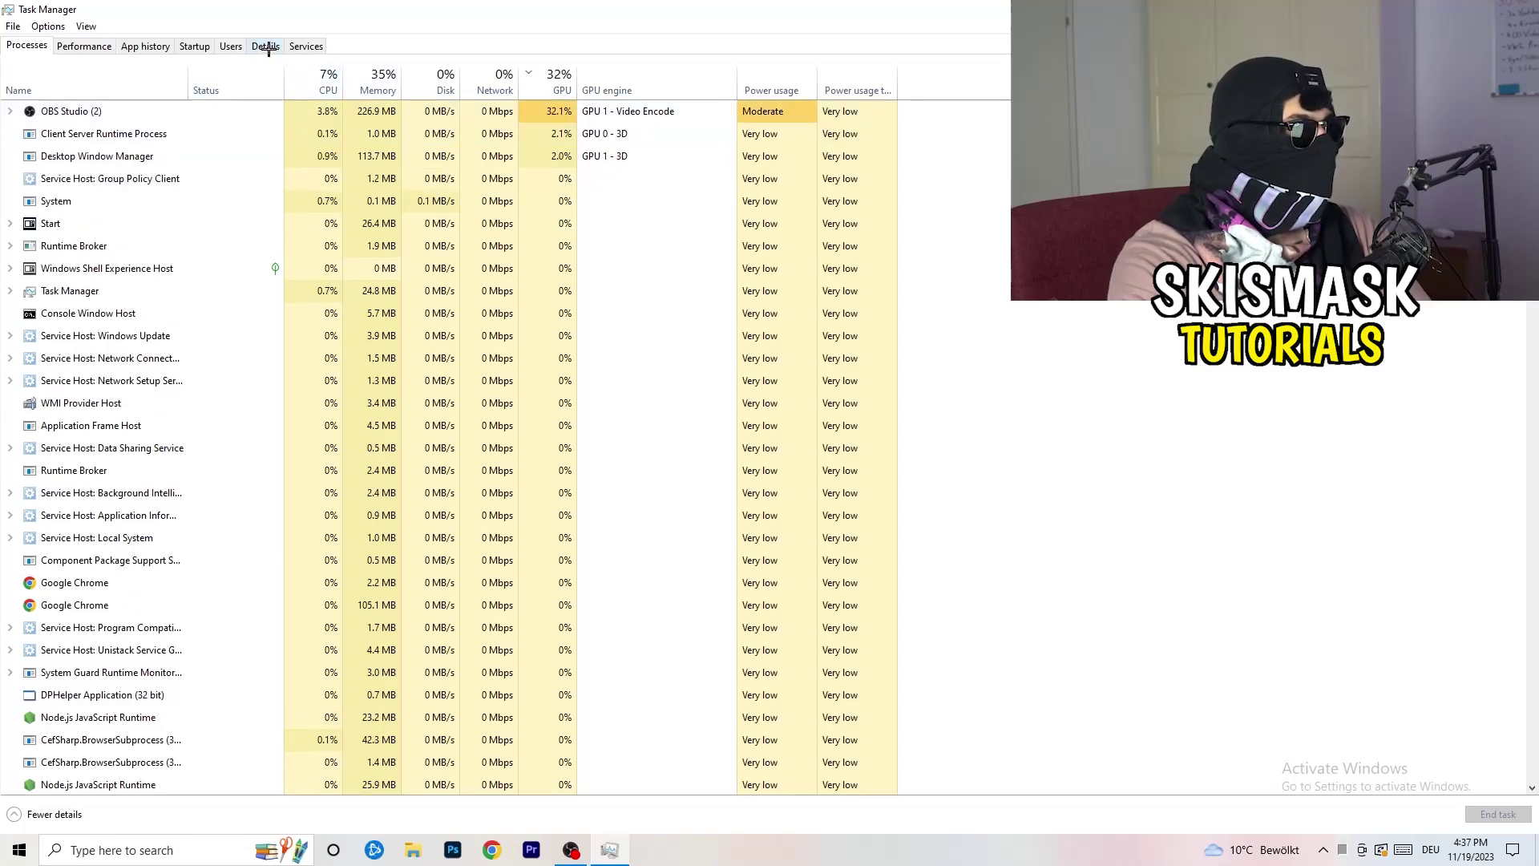
{"action": "left_click", "coordinate": [268, 48]}
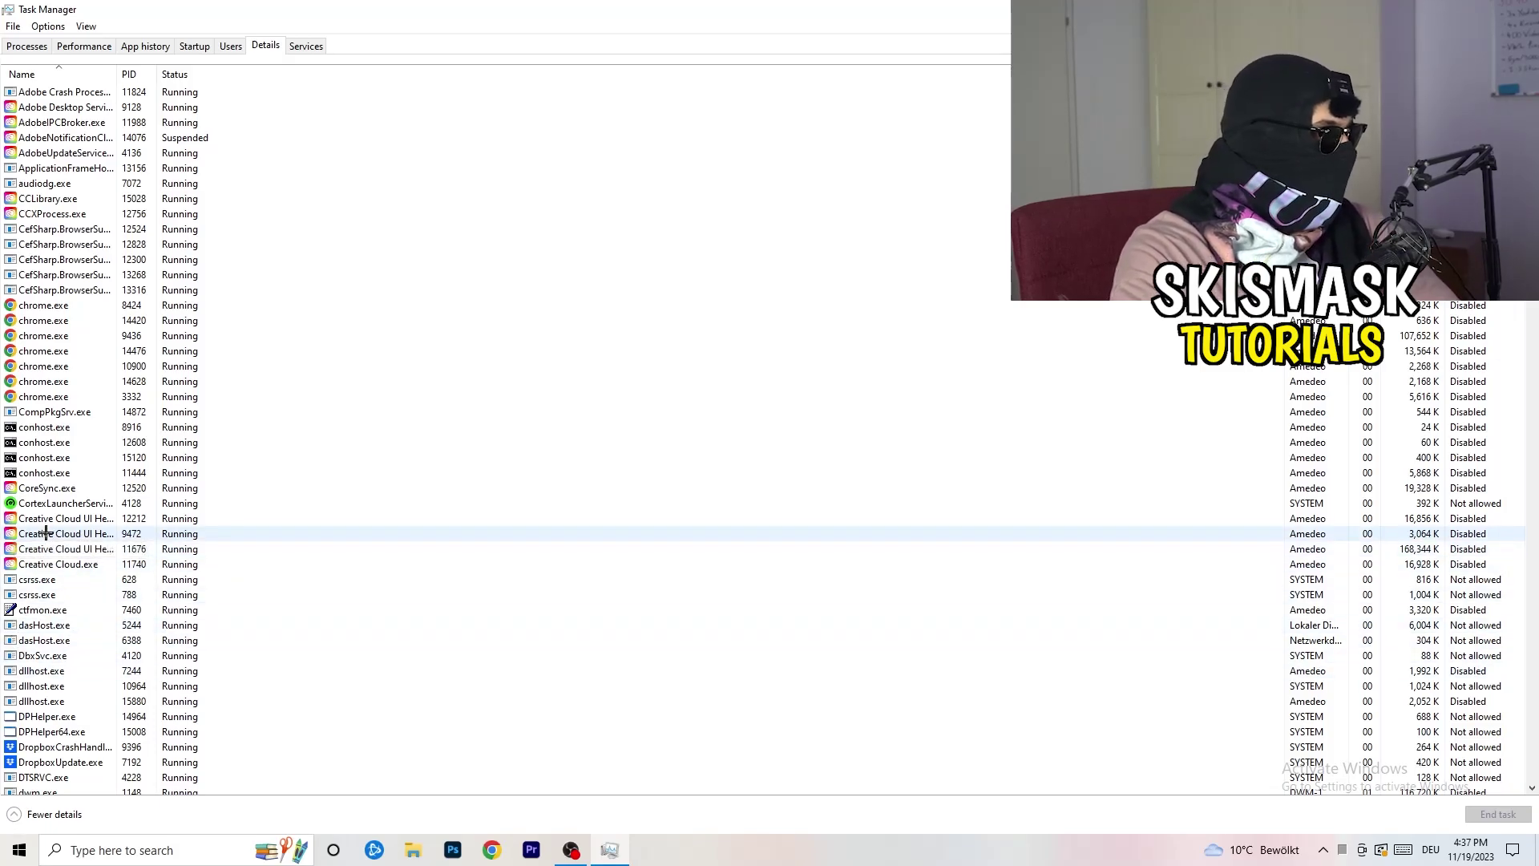
- View the Set priority levels for the Creative Cloud process, then dismiss the menu and close Task Manager
{"action": "right_click", "coordinate": [46, 533]}
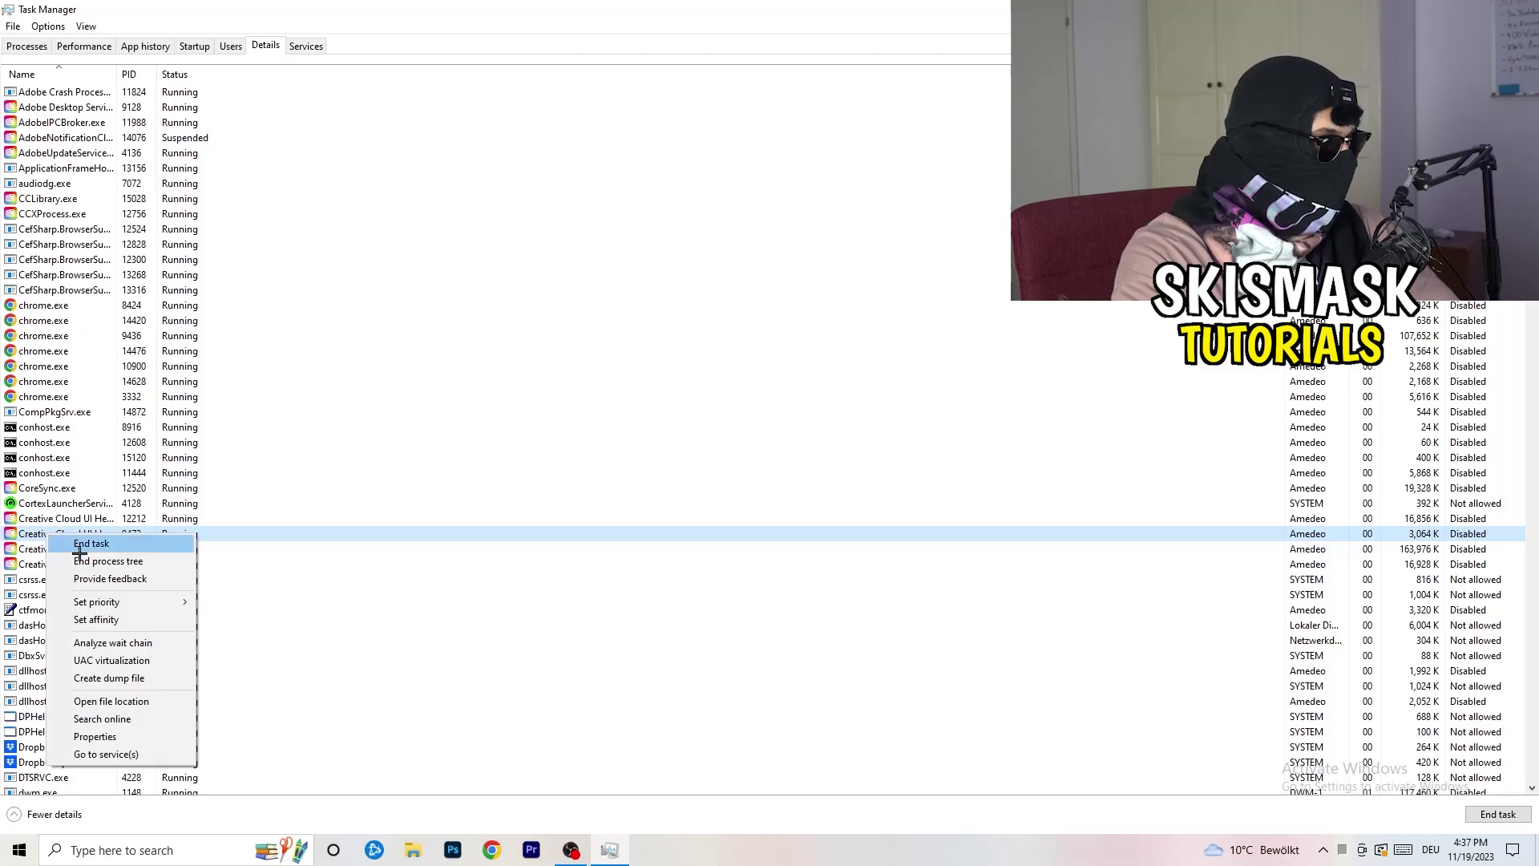
{"action": "mouse_move", "coordinate": [188, 602]}
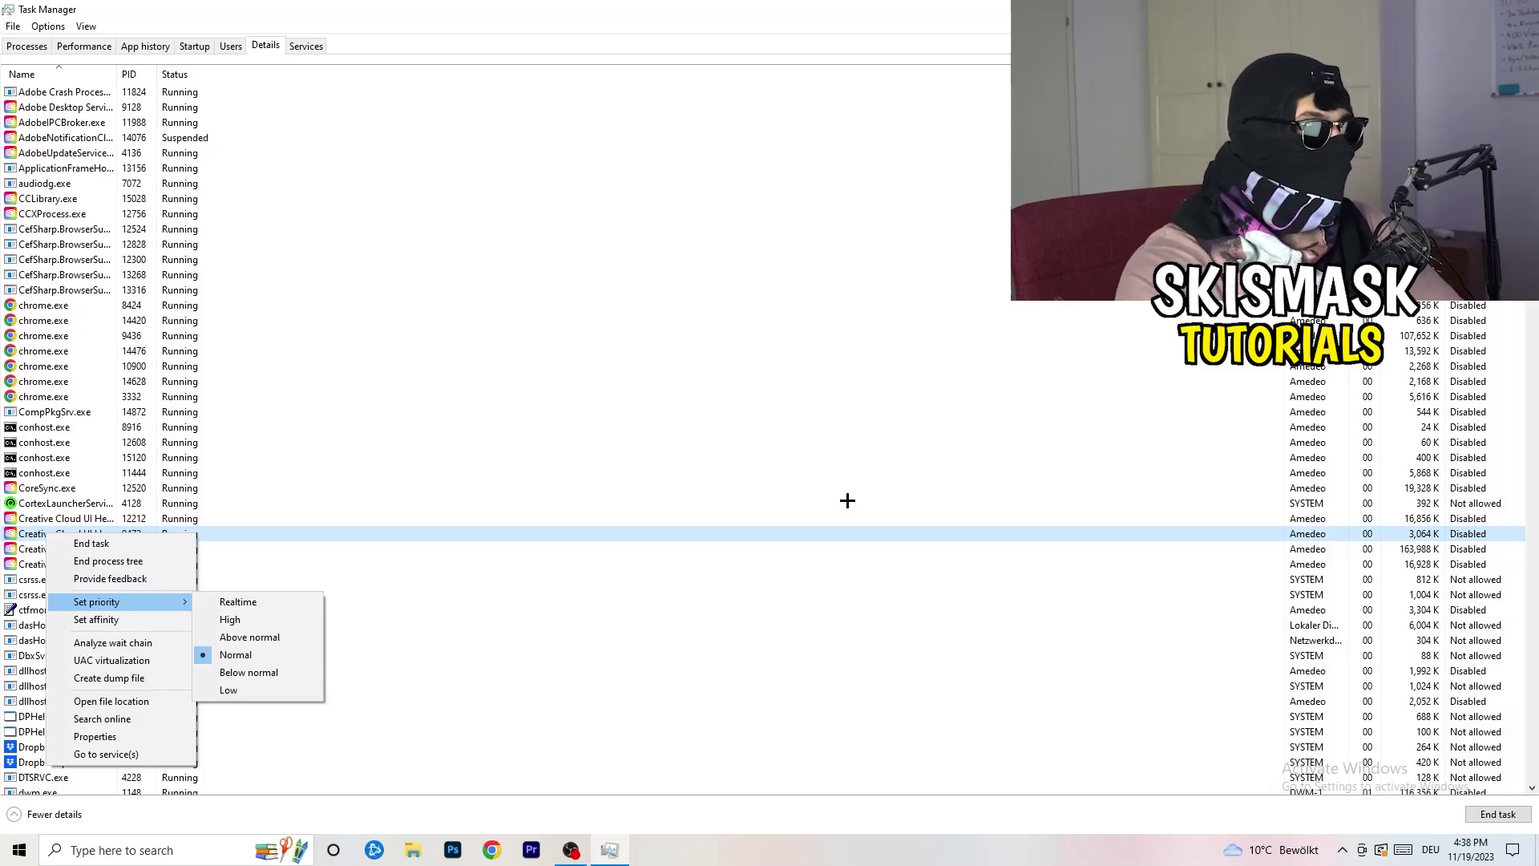
{"action": "key", "text": "Escape"}
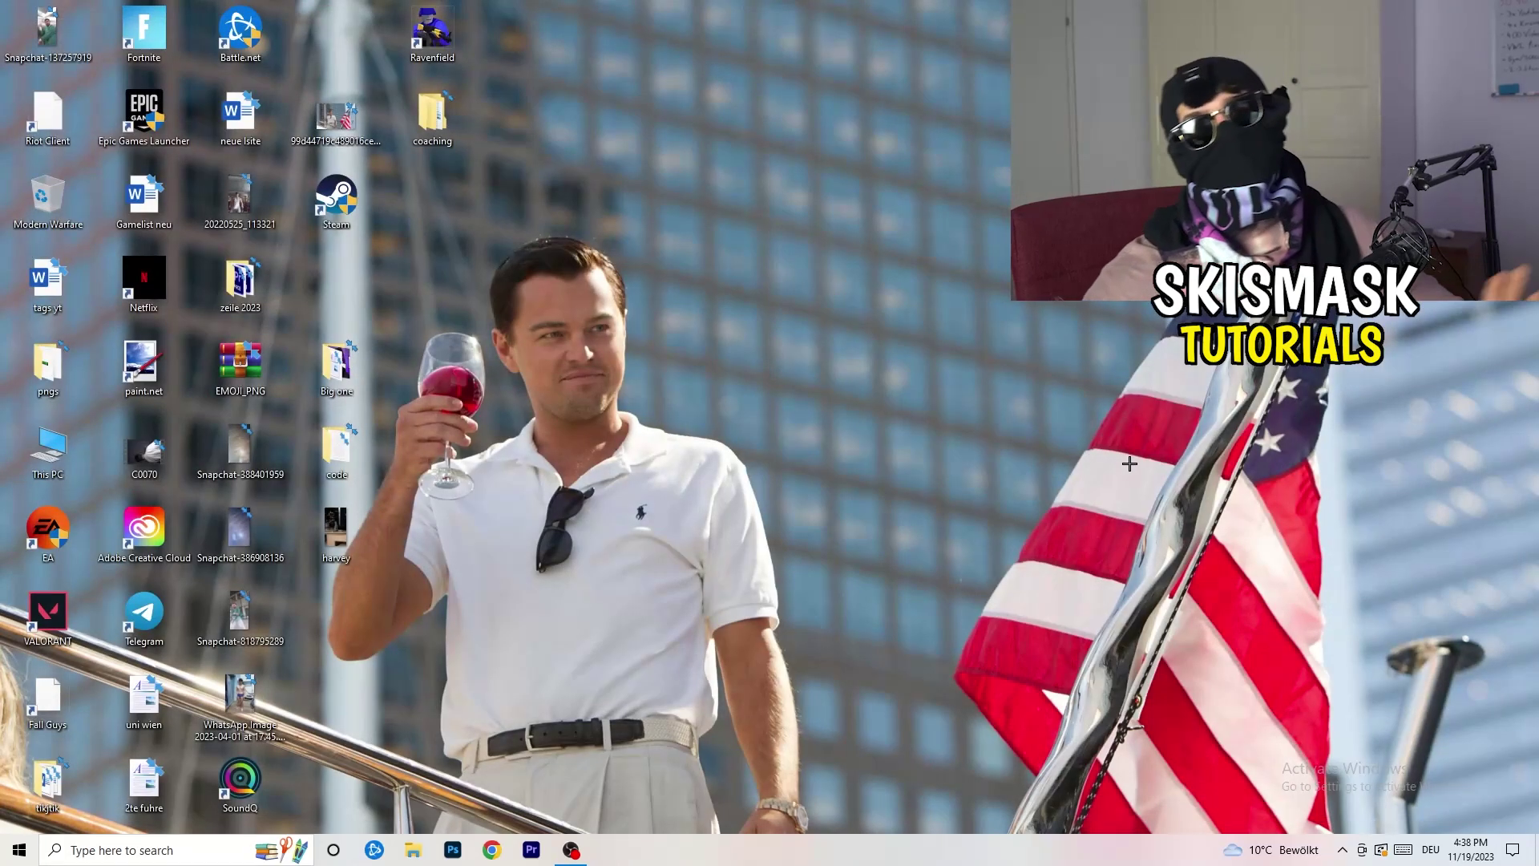